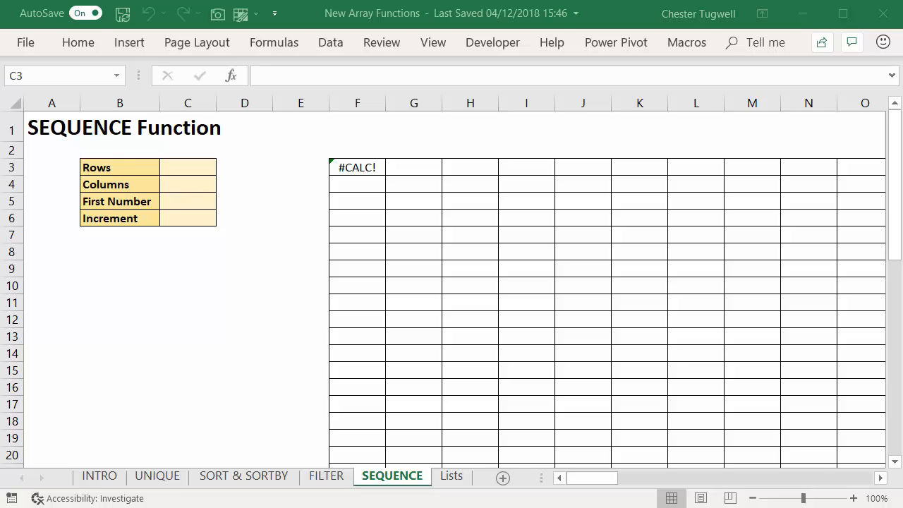
Step: Examine the SEQUENCE formula in cell F3 and how its rows, columns, start and step arguments refer to the input cells
click(361, 168)
double_click(360, 169)
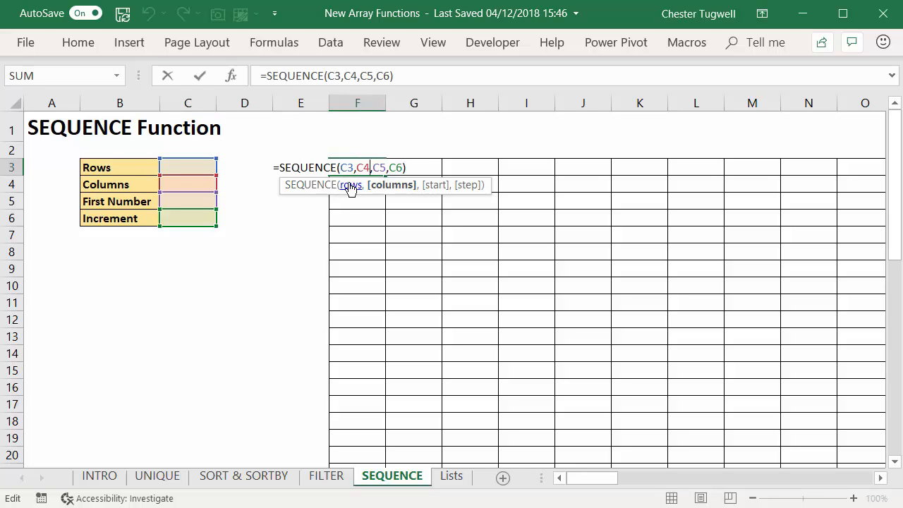
click(352, 189)
click(388, 189)
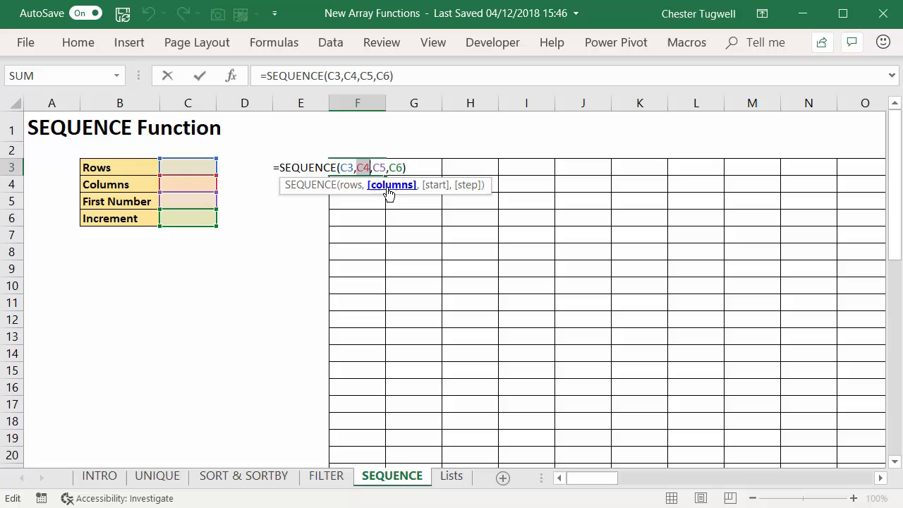
click(439, 189)
click(466, 189)
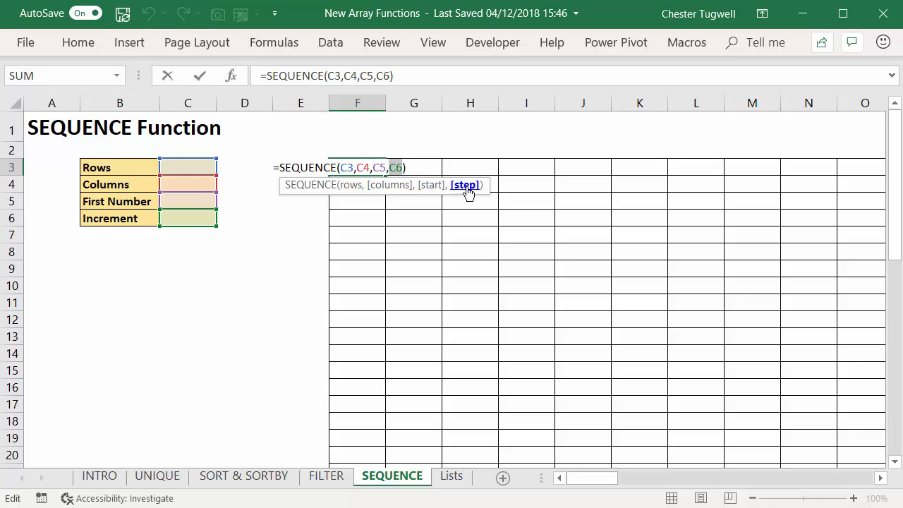
key(Return)
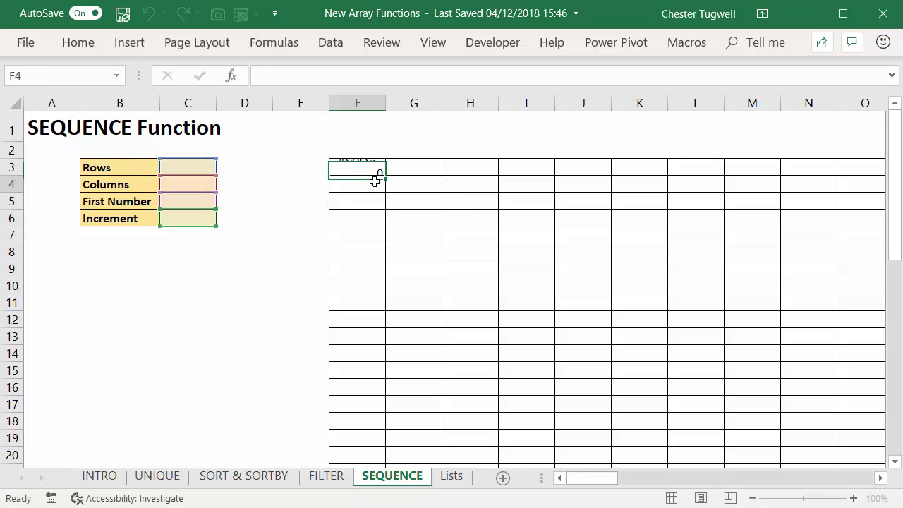
double_click(350, 168)
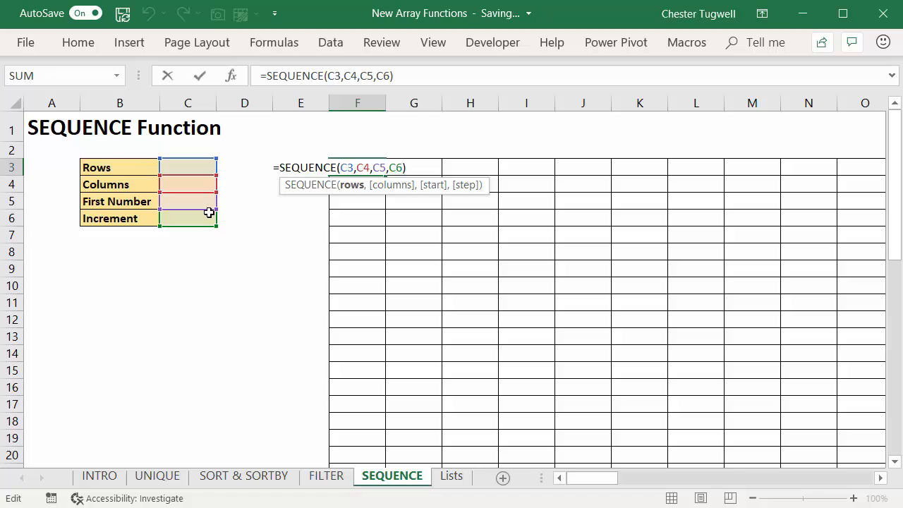
key(Return)
Step: Enter 1 for Rows and 5 for Columns in the SEQUENCE input table
click(194, 168)
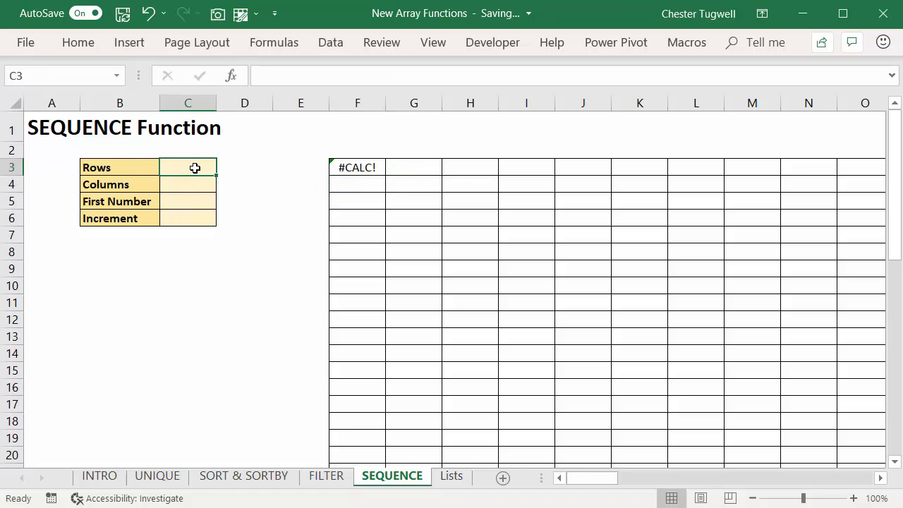
text(1)
key(Return)
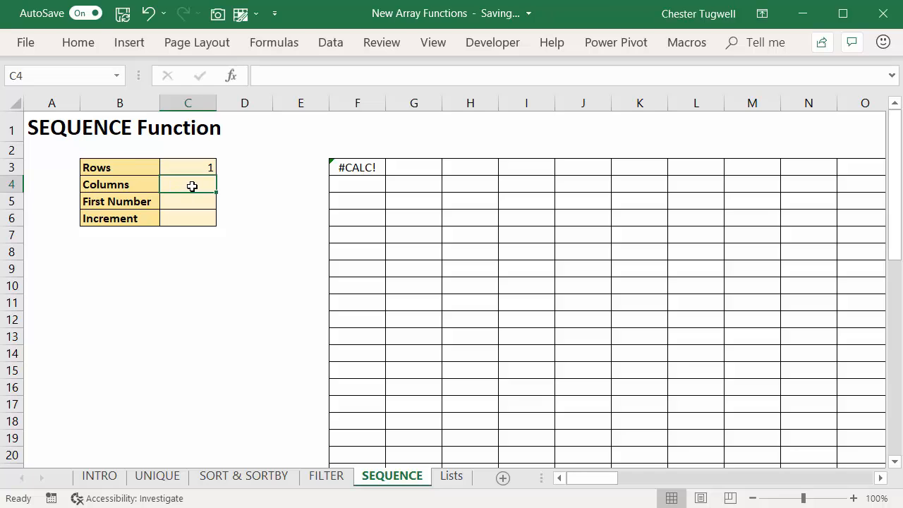
text(5)
key(Return)
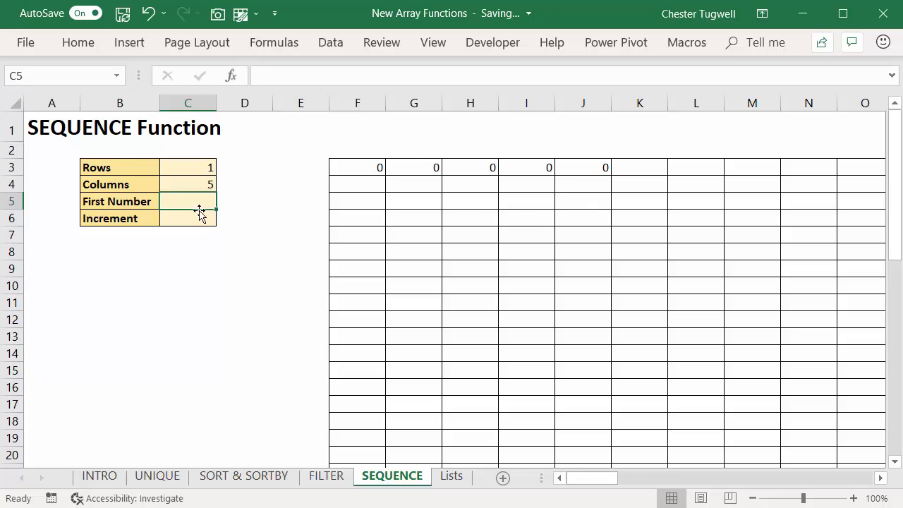
Step: Enter 4 as the First Number and 5 as the Increment in the SEQUENCE input table
text(4)
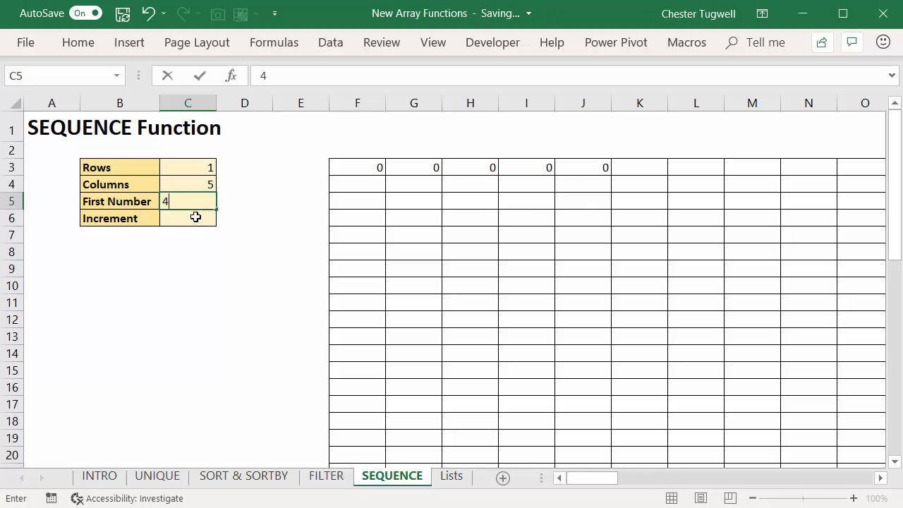
key(Return)
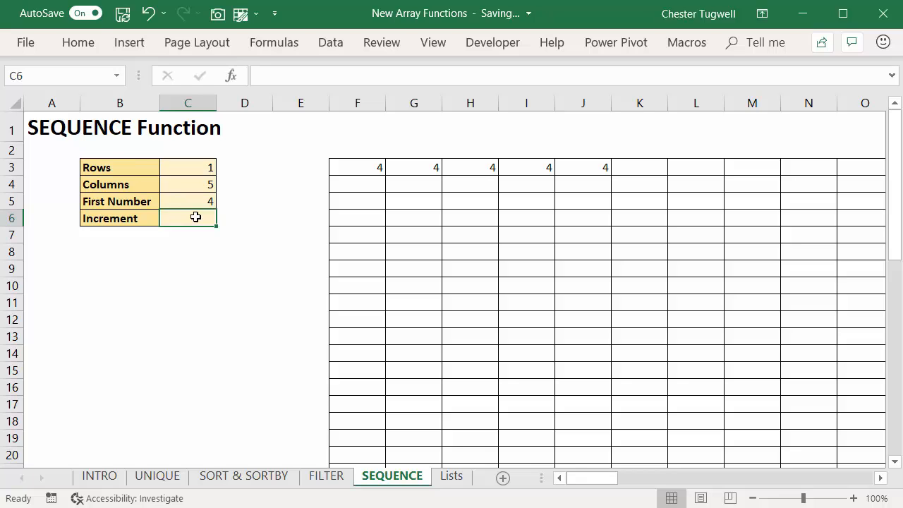
text(5)
click(189, 250)
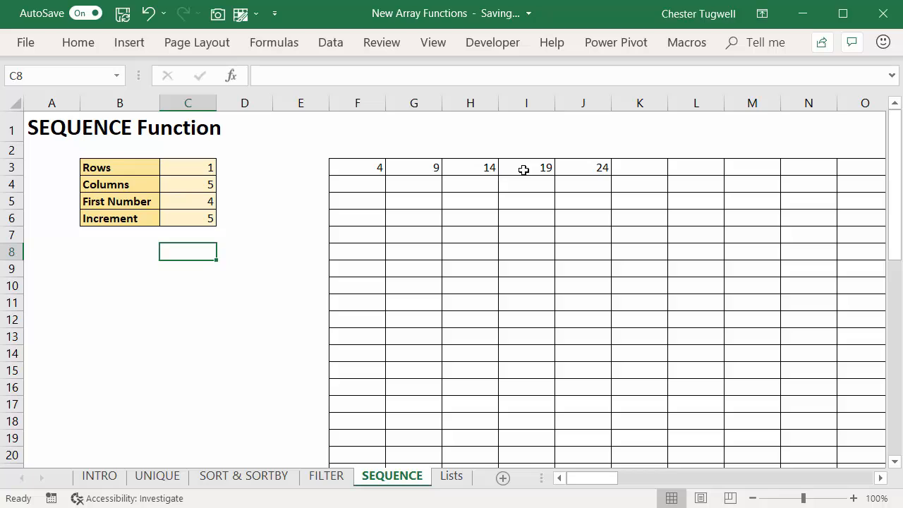
Step: Set the Rows value of the SEQUENCE input table to 3
click(204, 171)
text(3)
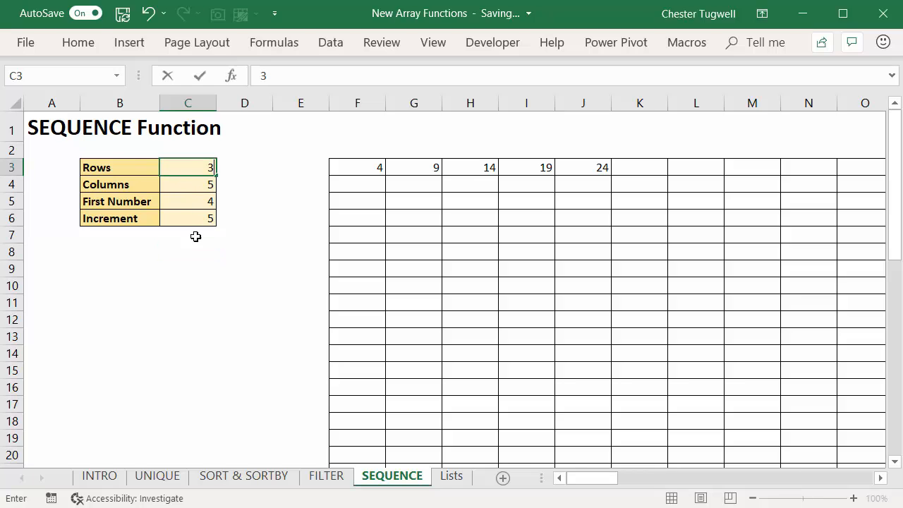
click(188, 268)
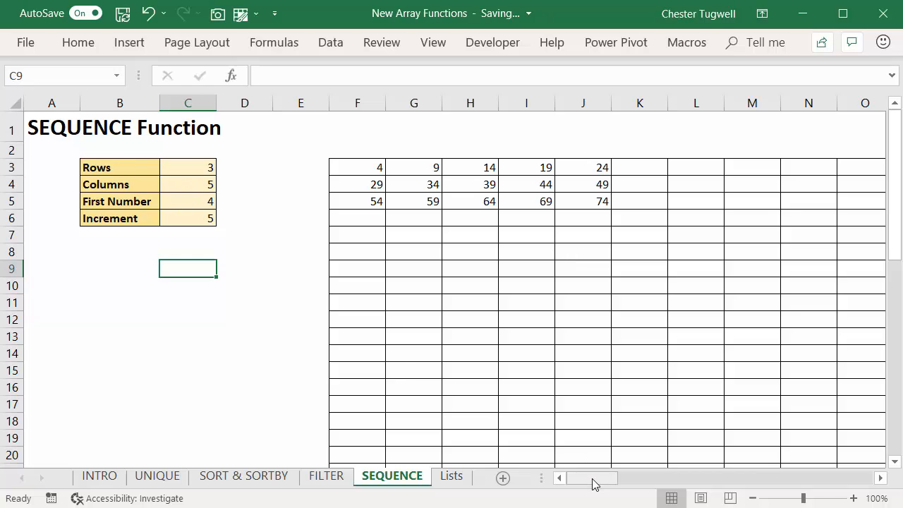
Step: Choose London as the branch and June as the month in the Average Sales table
drag(593, 483, 712, 503)
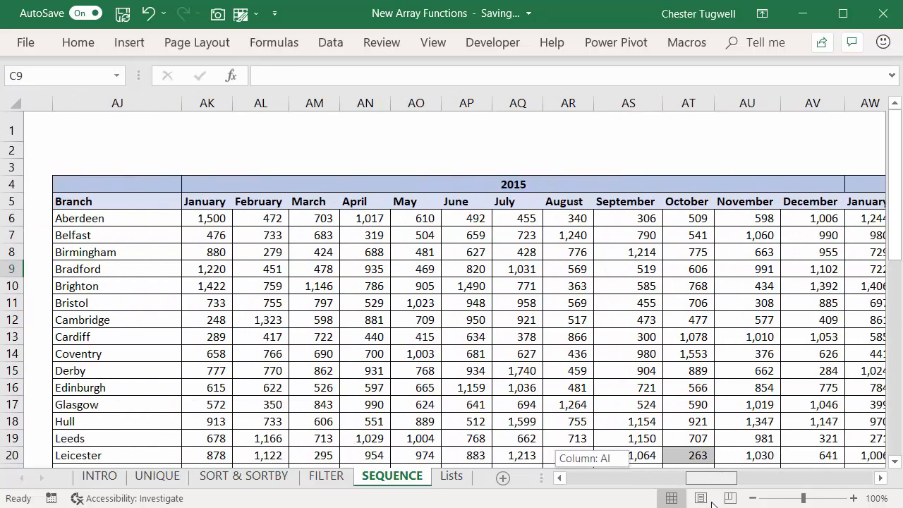
drag(712, 503, 698, 498)
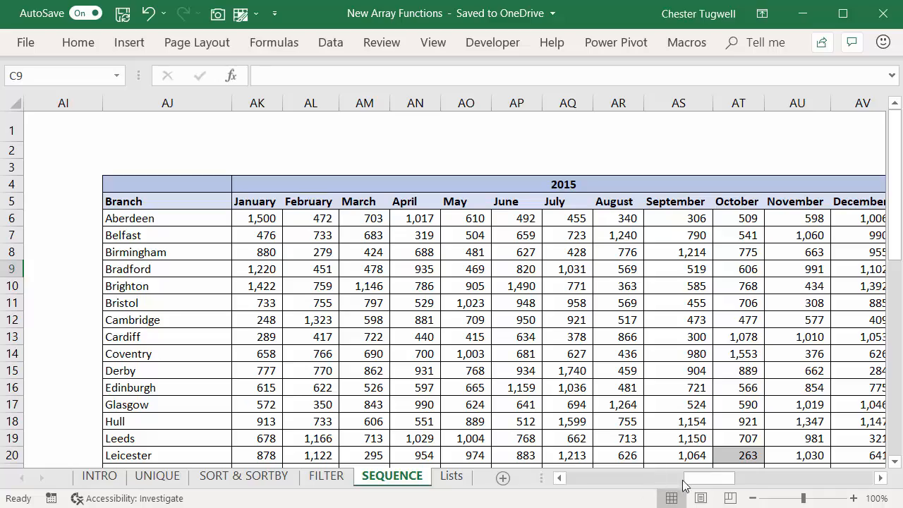
drag(690, 485, 665, 477)
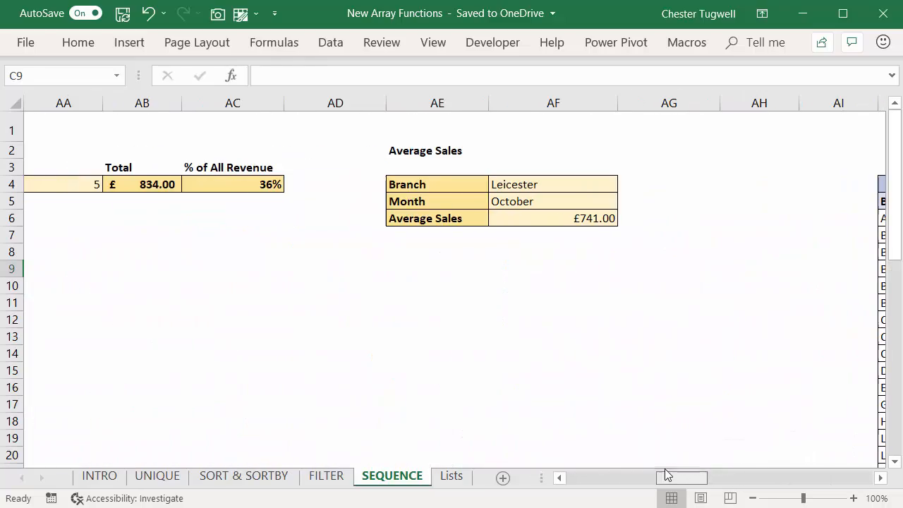
click(562, 184)
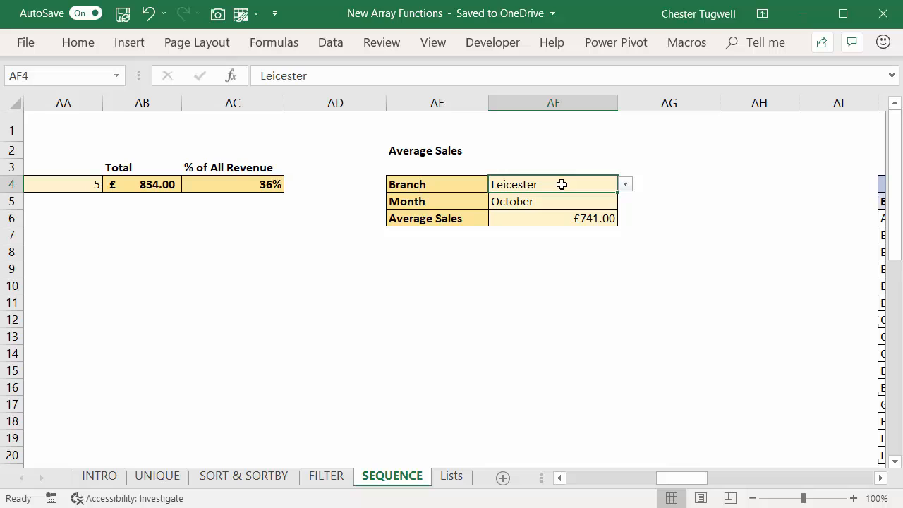
click(625, 184)
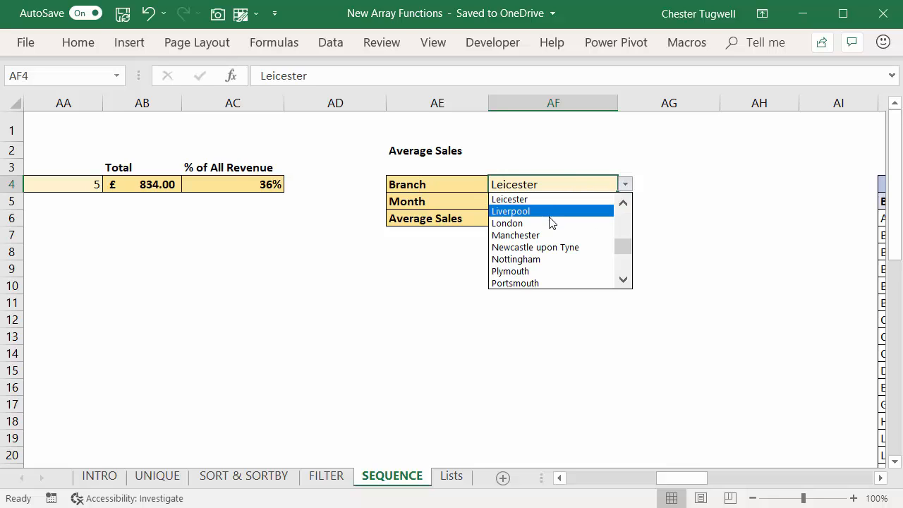
click(550, 222)
click(558, 200)
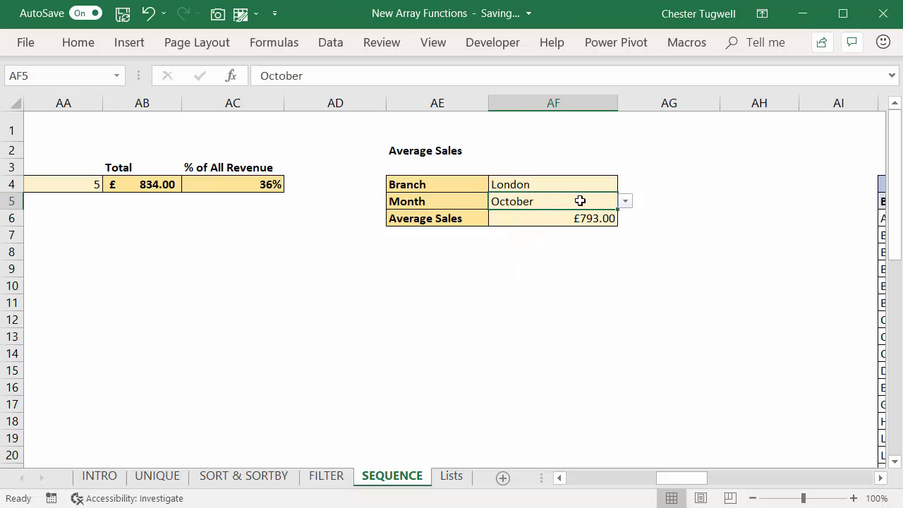
click(624, 203)
click(553, 228)
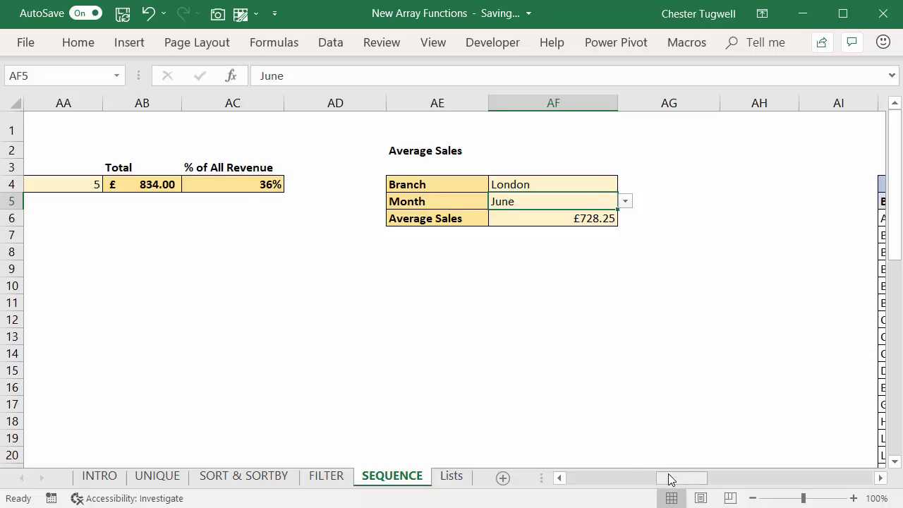
Step: Choose Aberdeen as the branch and January as the month in the Average Sales table
mouse_move(671, 479)
mouse_down()
mouse_move(706, 478)
mouse_move(679, 486)
mouse_move(720, 488)
mouse_move(666, 478)
mouse_up()
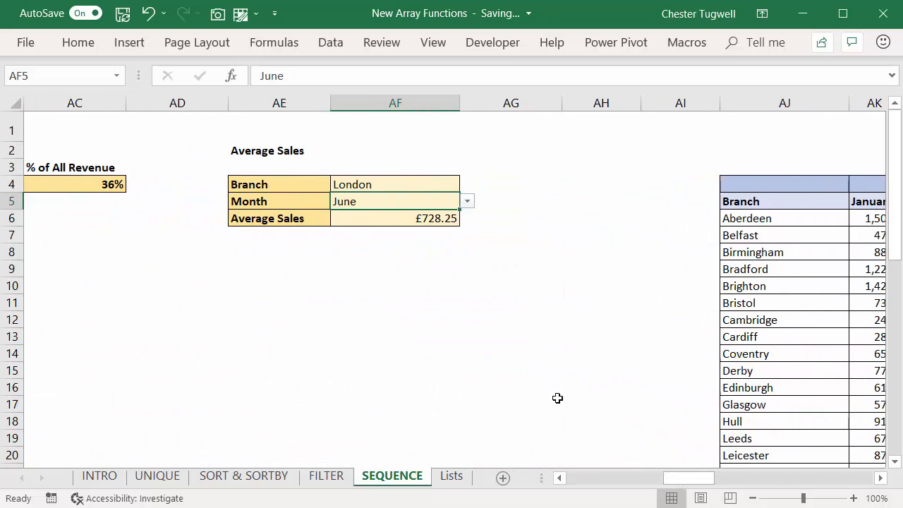
click(415, 187)
click(466, 186)
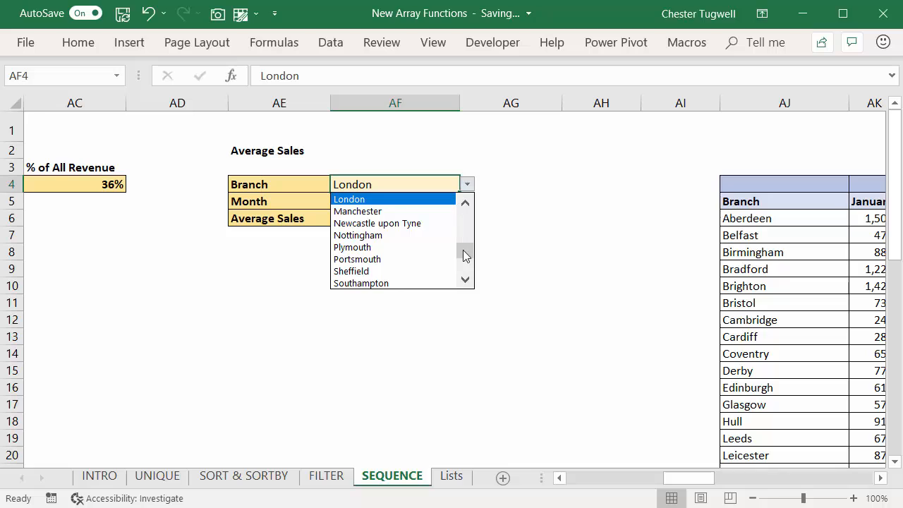
drag(463, 251, 459, 212)
click(373, 201)
click(374, 201)
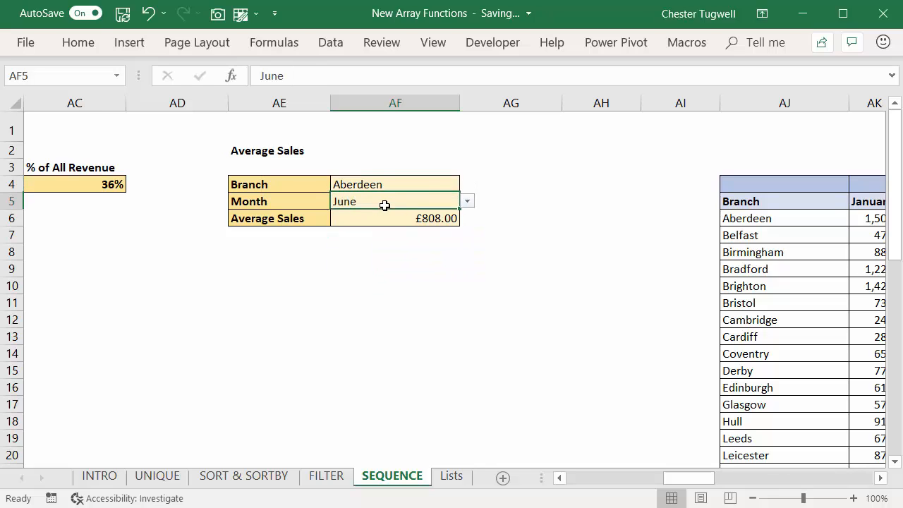
click(467, 202)
drag(474, 258, 468, 224)
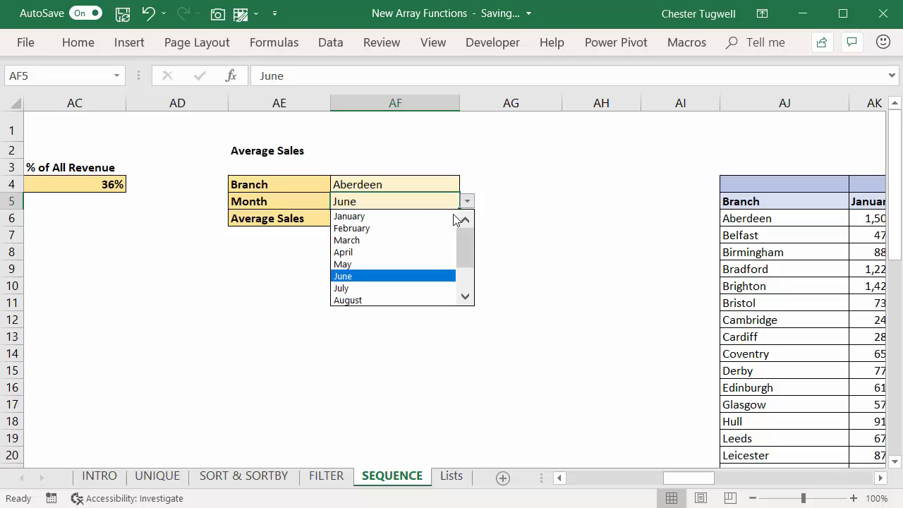
click(383, 214)
Step: Examine the nested AVERAGE, INDEX, MATCH and SEQUENCE formula in the Average Sales result cell
mouse_move(697, 486)
mouse_down()
mouse_move(733, 486)
mouse_move(715, 489)
mouse_move(753, 500)
mouse_move(835, 502)
mouse_move(671, 502)
mouse_move(698, 500)
mouse_up()
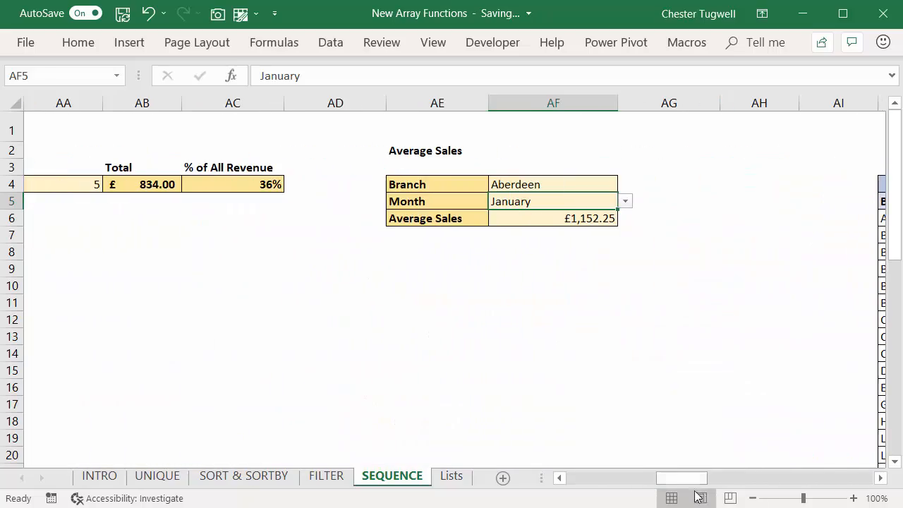
click(544, 253)
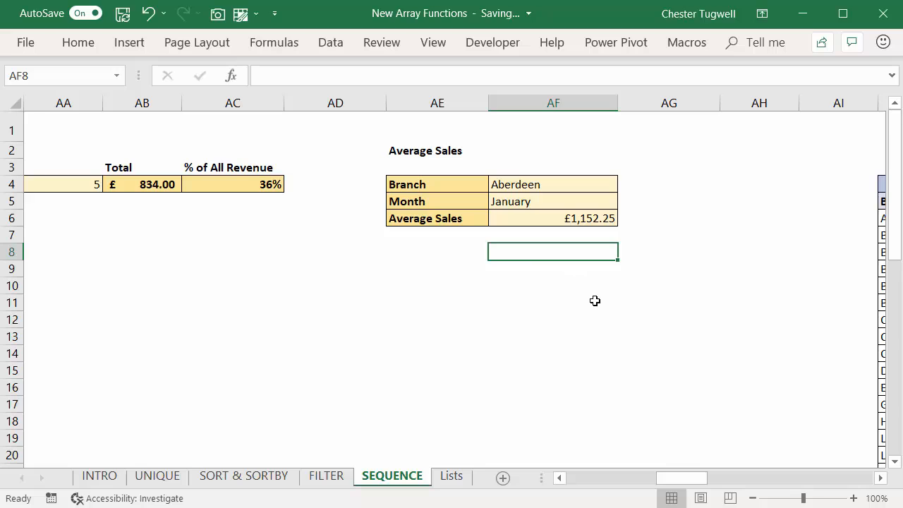
double_click(567, 218)
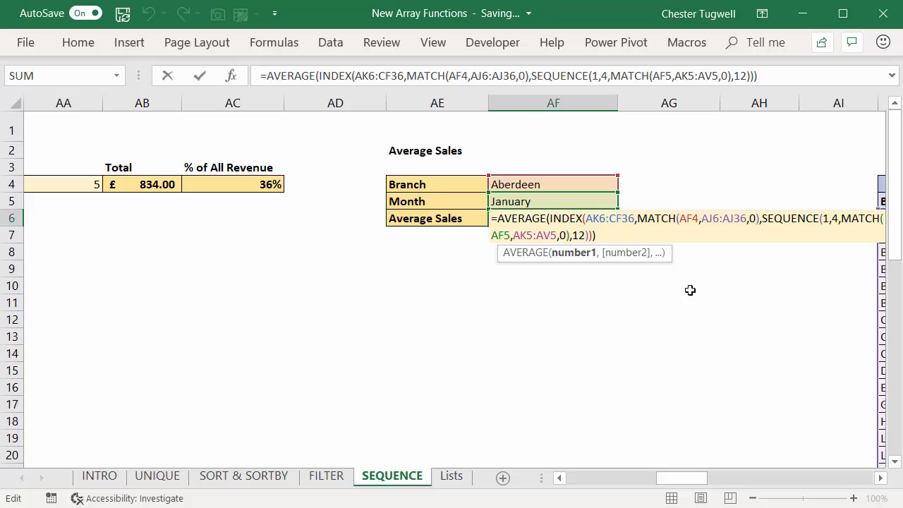
key(Return)
Step: Start a SEQUENCE formula in cell AF8 with 1 row and 4 columns
click(522, 256)
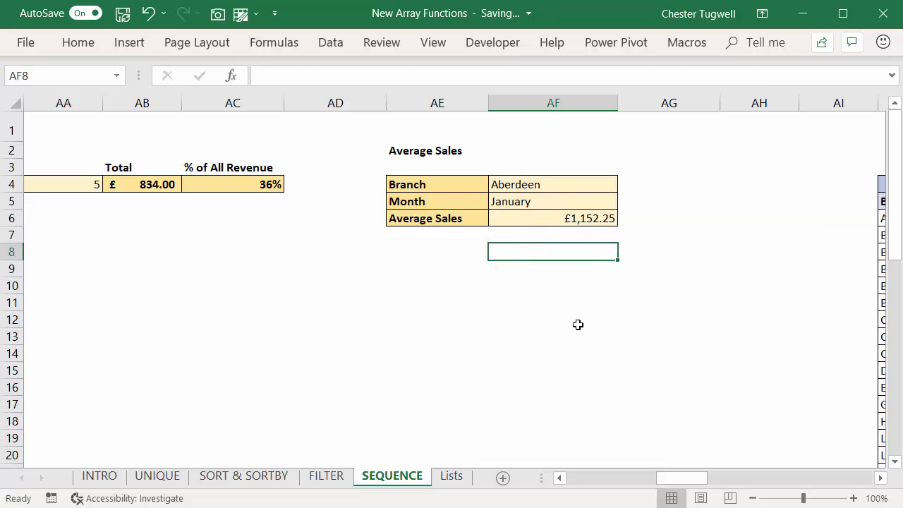
text(=se)
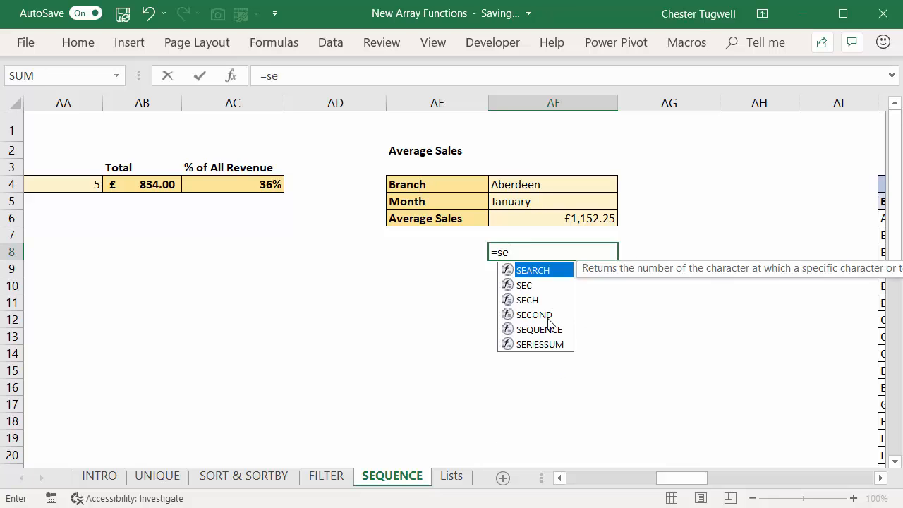
double_click(538, 329)
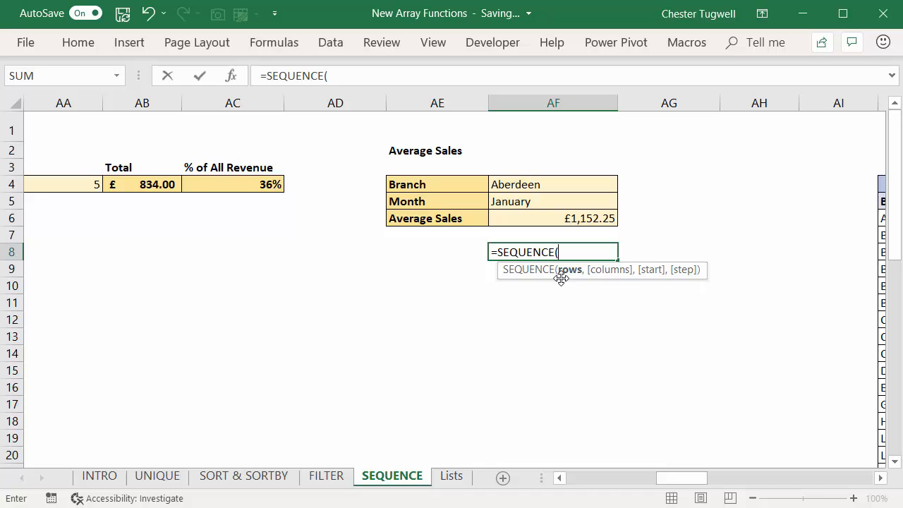
text(,)
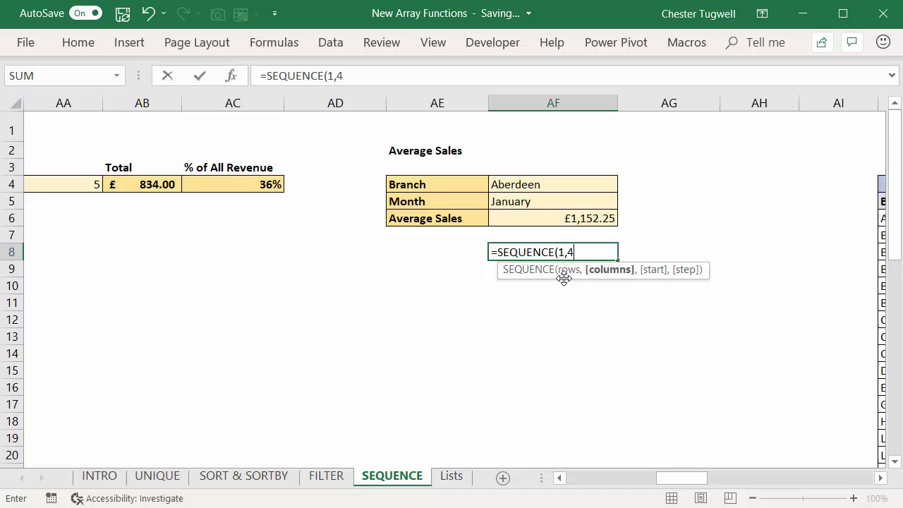
text(4,)
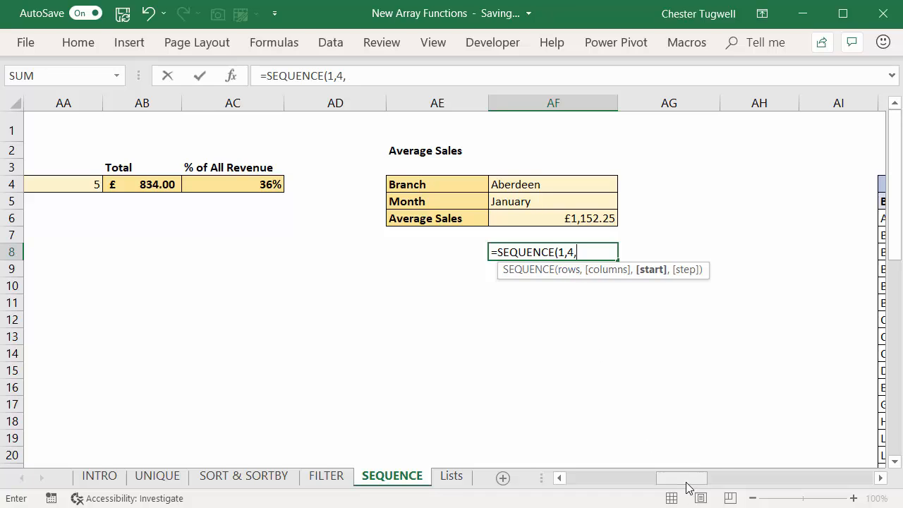
Step: Begin a nested MATCH as the SEQUENCE start argument, using the month in AF5 as its lookup value
drag(686, 481, 689, 482)
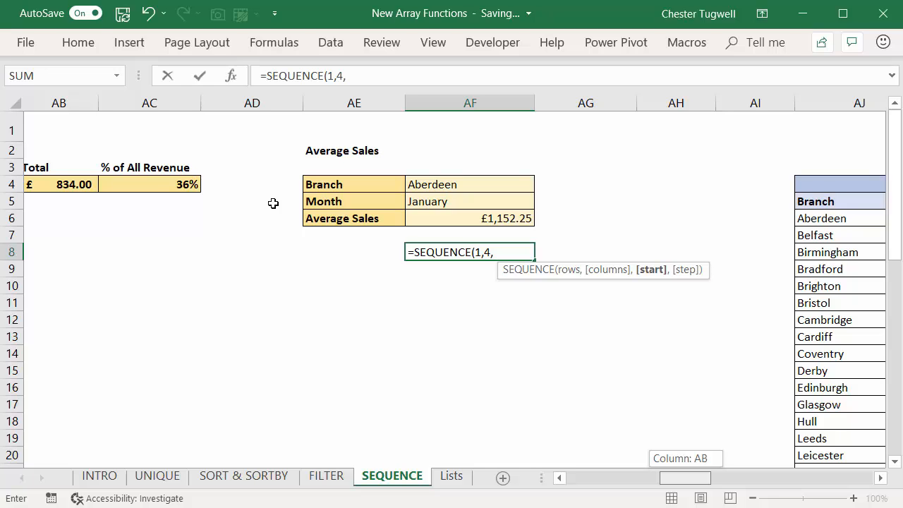
scroll(273, 203, right, 2)
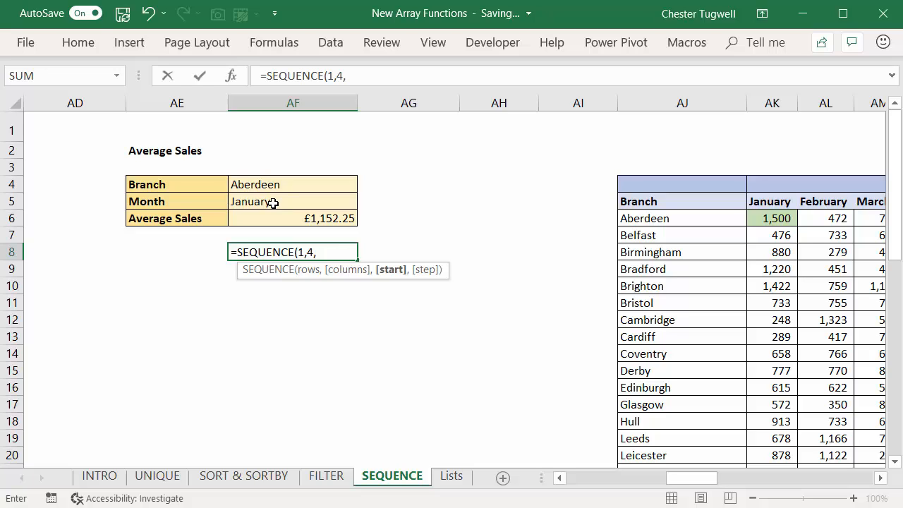
scroll(273, 203, right, 5)
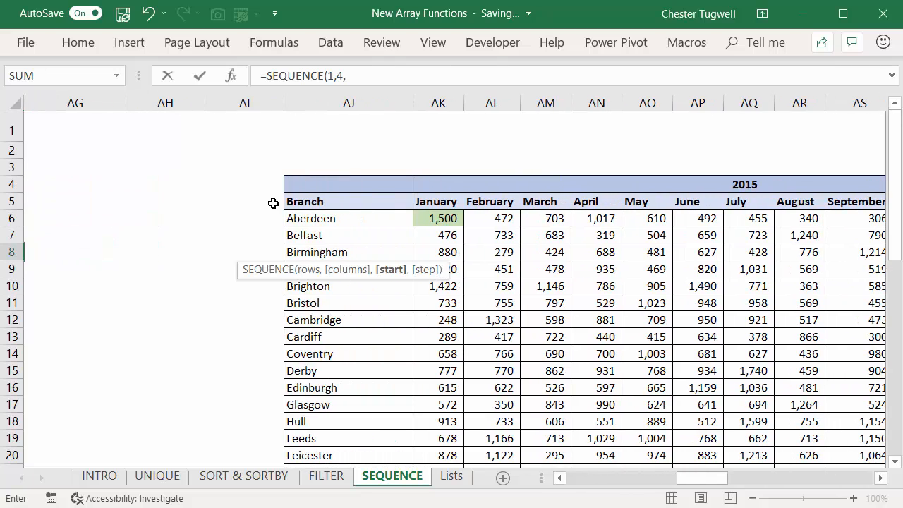
scroll(273, 203, left, 5)
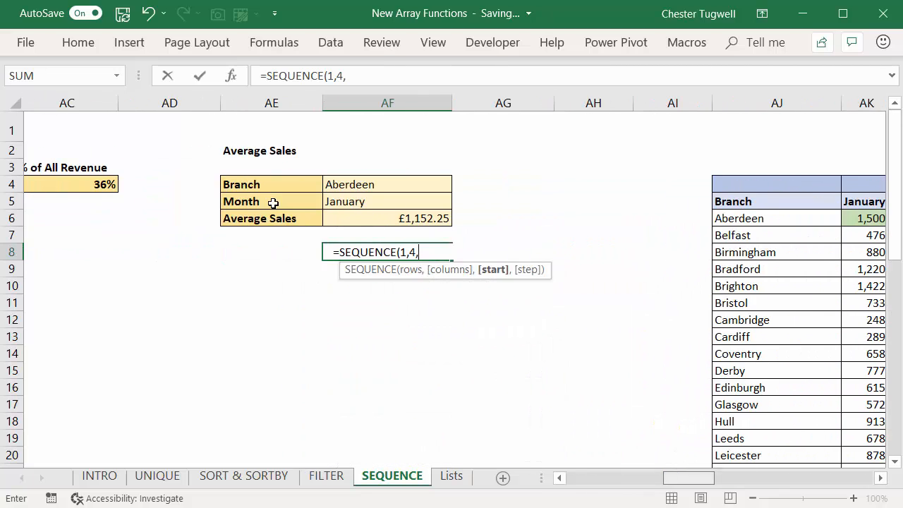
text(matc)
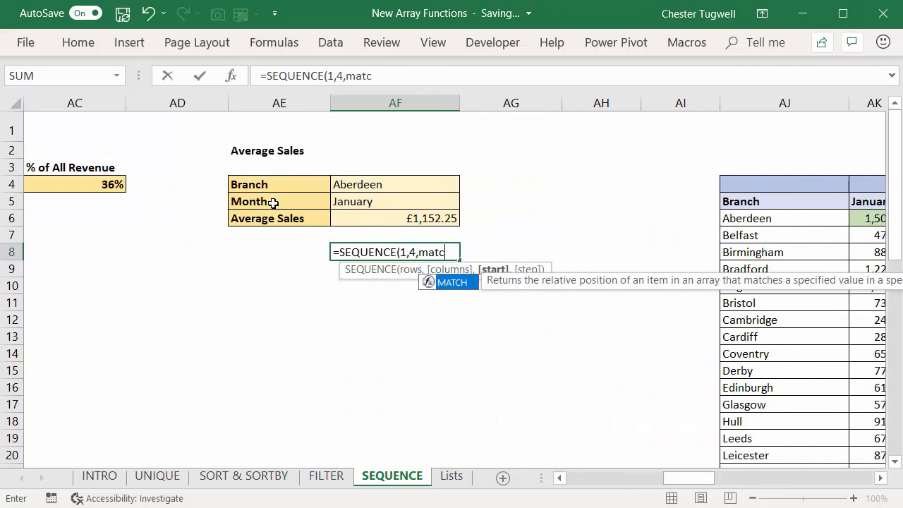
text(h()
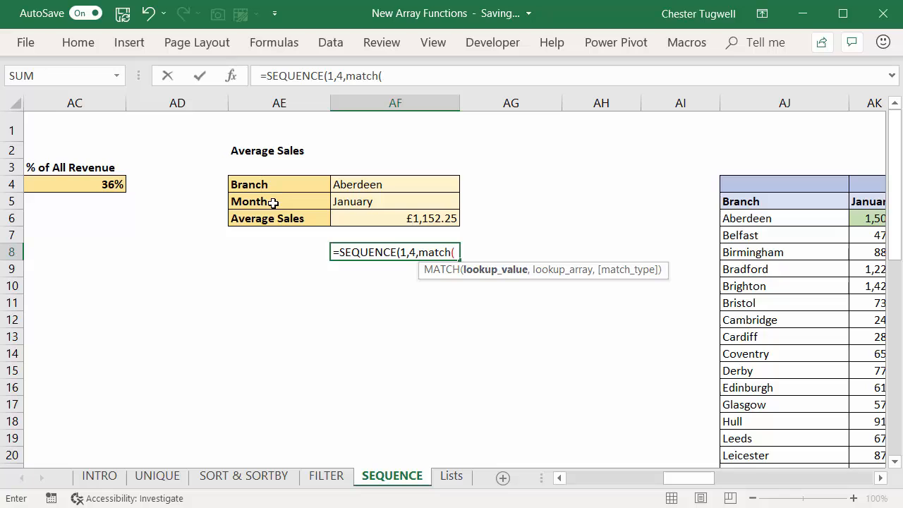
key(Up)
key(Up)
key(Up)
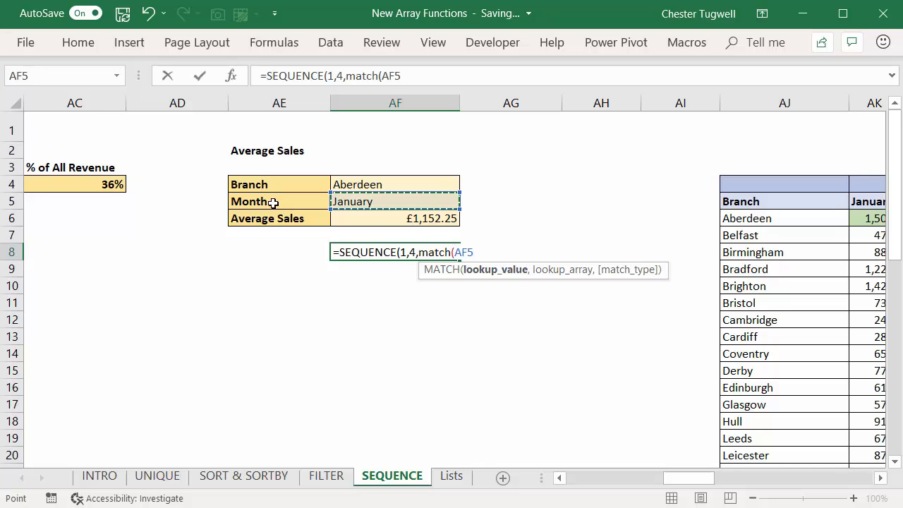
Step: Set the MATCH lookup array to the 2015 month headers AK5:AV5 with match type 0 and close the MATCH function
text(,)
drag(867, 202, 890, 203)
drag(798, 203, 627, 203)
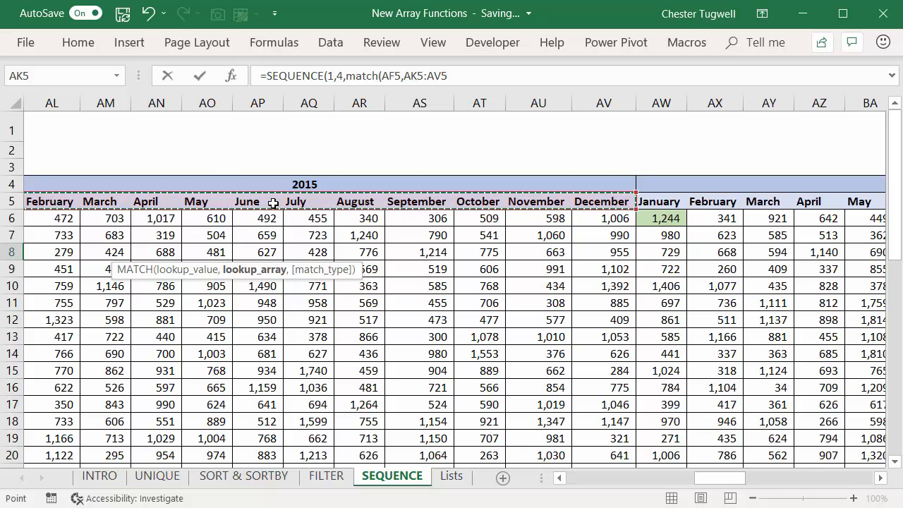
key(ctrl+BackSpace)
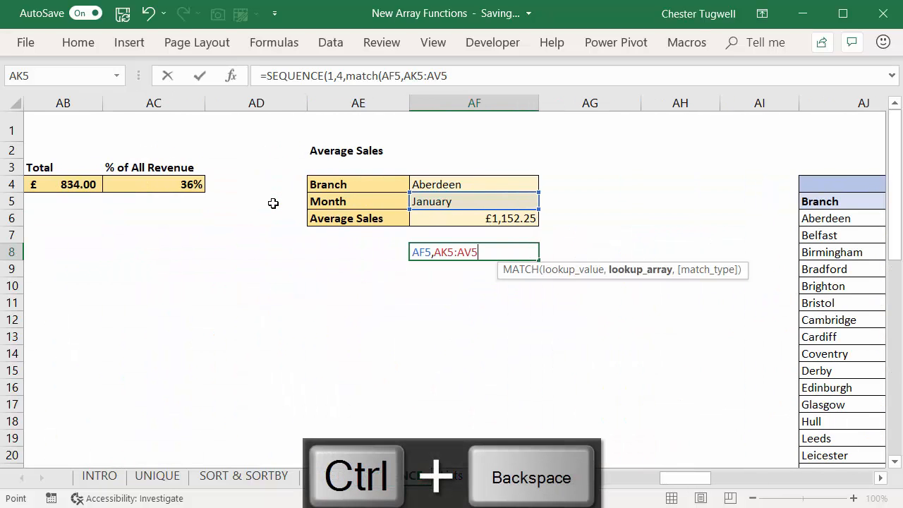
text(,)
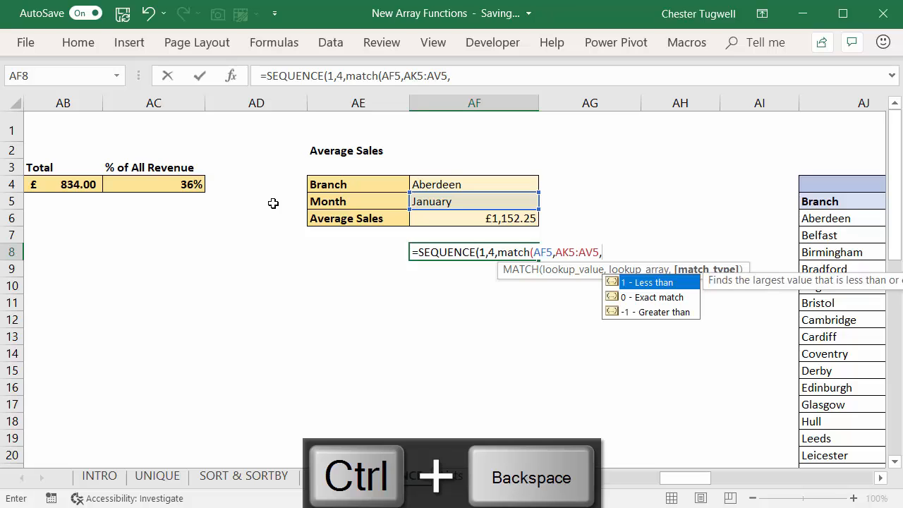
text(0)
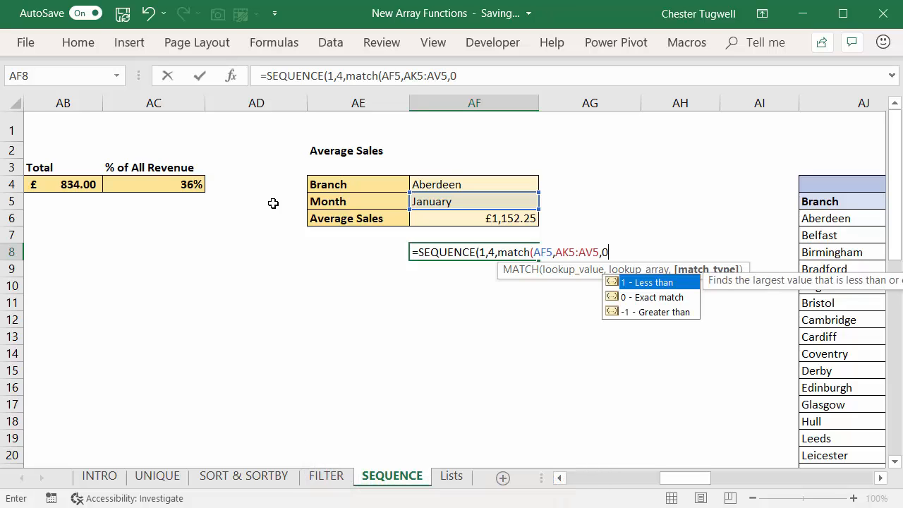
text())
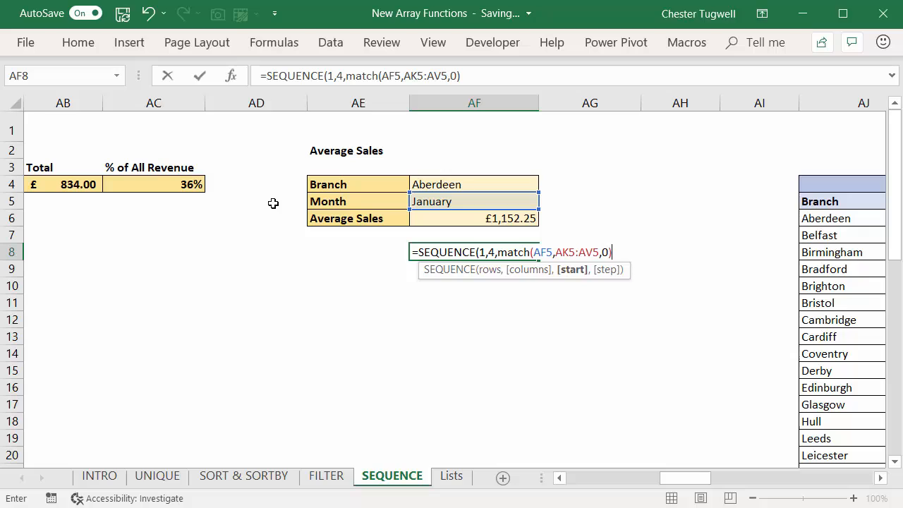
key(shift+Left)
key(shift+Left)
key(shift+Left)
key(shift+Left)
key(shift+Left)
key(shift+Left)
key(shift+Left)
key(shift+Left)
key(shift+Left)
key(shift+Left)
key(shift+Left)
key(shift+Left)
key(shift+Left)
key(shift+Left)
key(shift+Left)
key(shift+Left)
key(shift+Left)
key(shift+Left)
key(shift+Left)
key(shift+Left)
key(shift+Right)
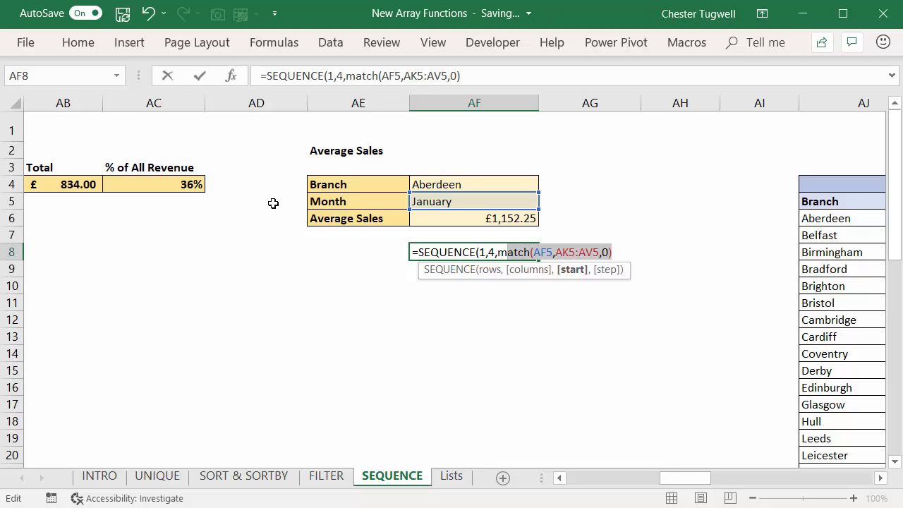
key(F9)
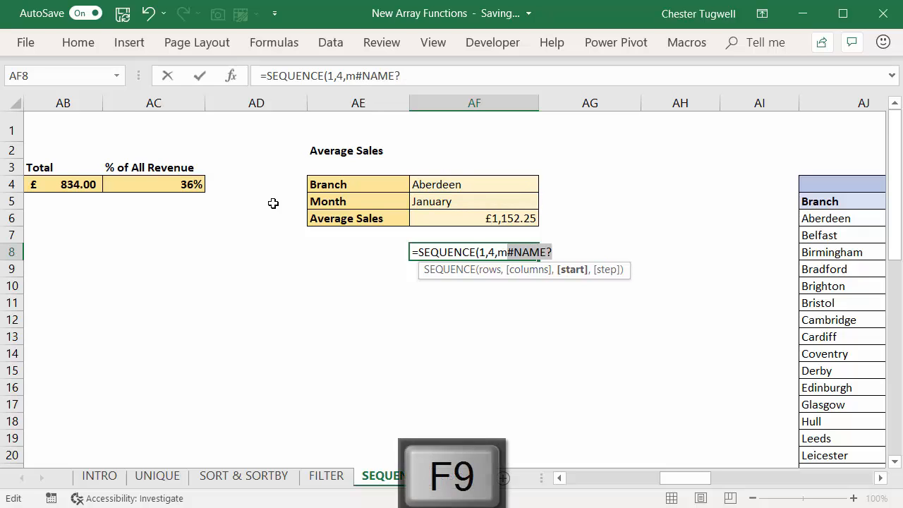
key(ctrl+z)
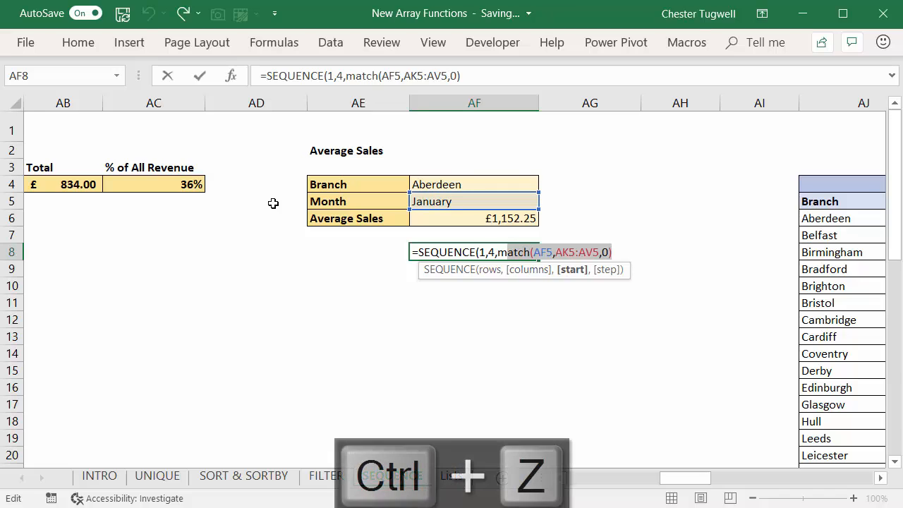
Step: Evaluate the complete nested MATCH function in place to check its result, and restore the original formula text
key(Left)
key(Left)
key(shift+Right)
key(shift+Right)
key(shift+Right)
key(shift+Right)
key(shift+Right)
key(shift+Right)
key(shift+Right)
key(shift+Right)
key(shift+Right)
key(shift+Right)
key(shift+Right)
key(shift+Right)
key(shift+Right)
key(shift+Right)
key(shift+Right)
key(shift+Right)
key(shift+Right)
key(shift+Right)
key(shift+Right)
key(shift+Right)
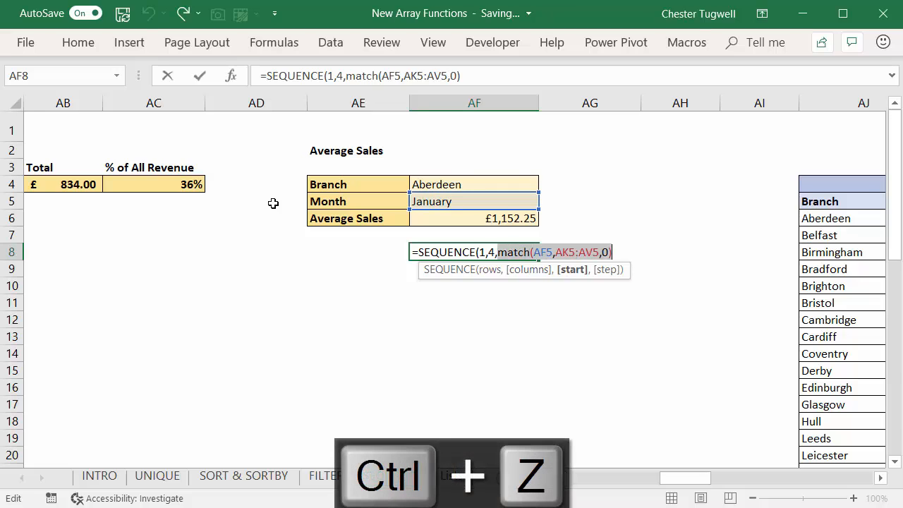
key(F9)
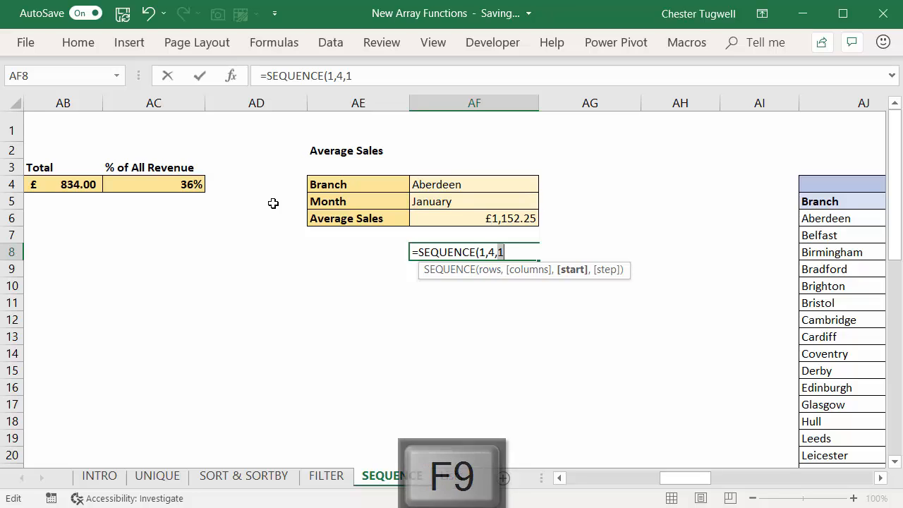
key(ctrl+z)
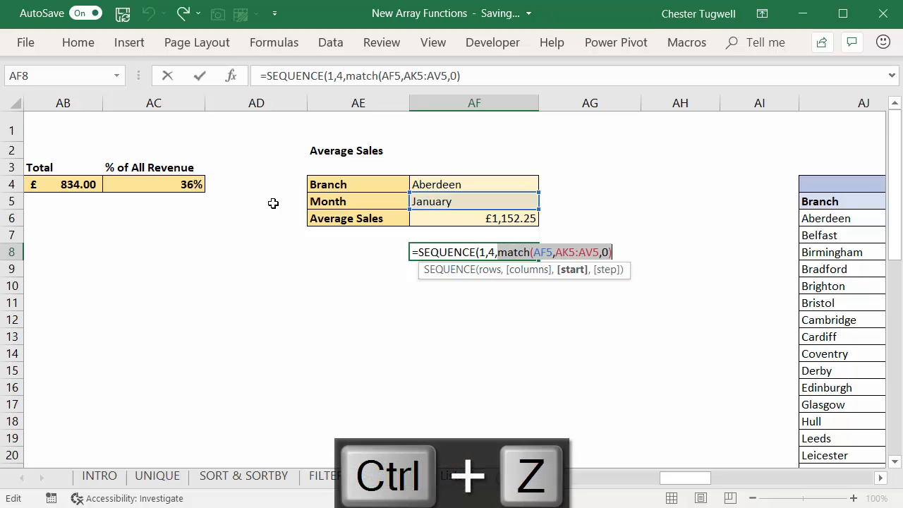
Step: Add a step argument of 12 to the SEQUENCE formula, close it and enter it in AF8
key(End)
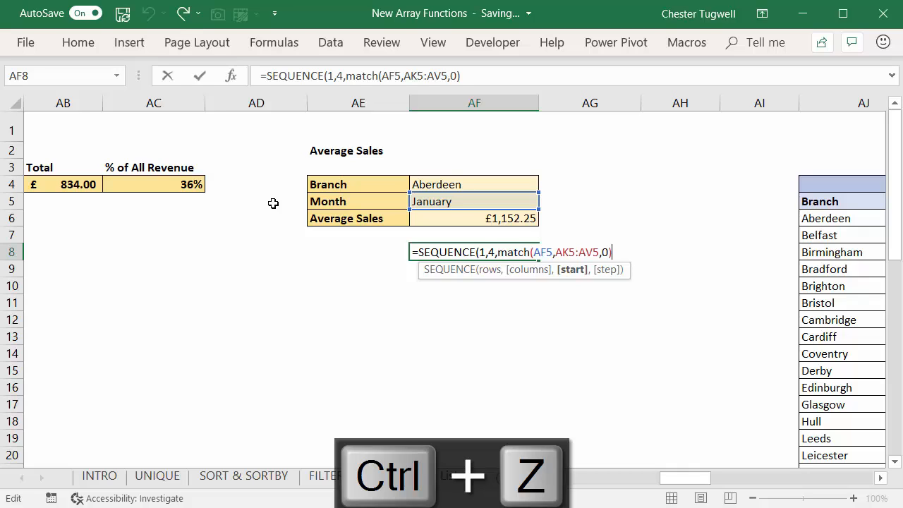
text(,)
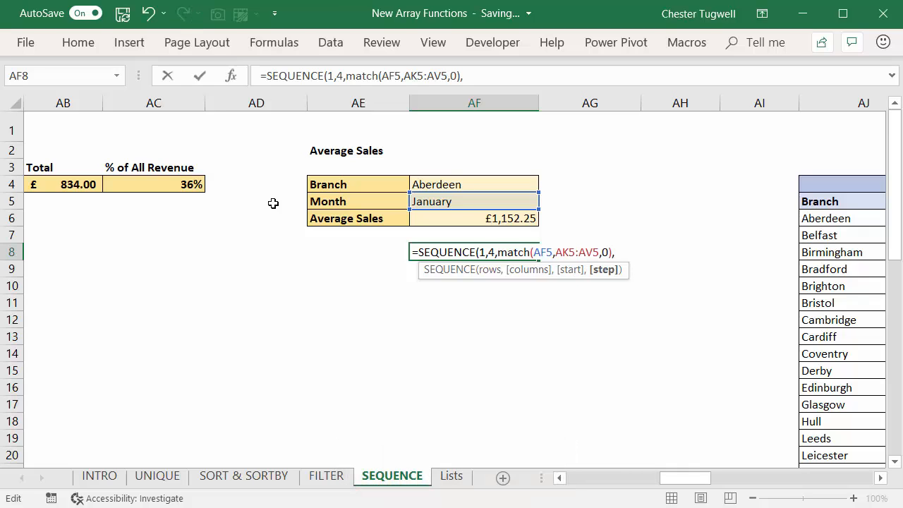
text(12))
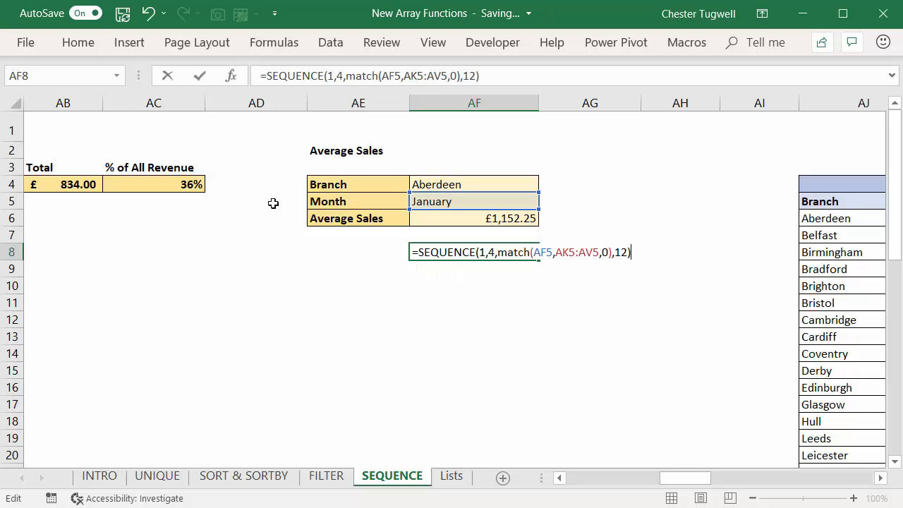
key(Return)
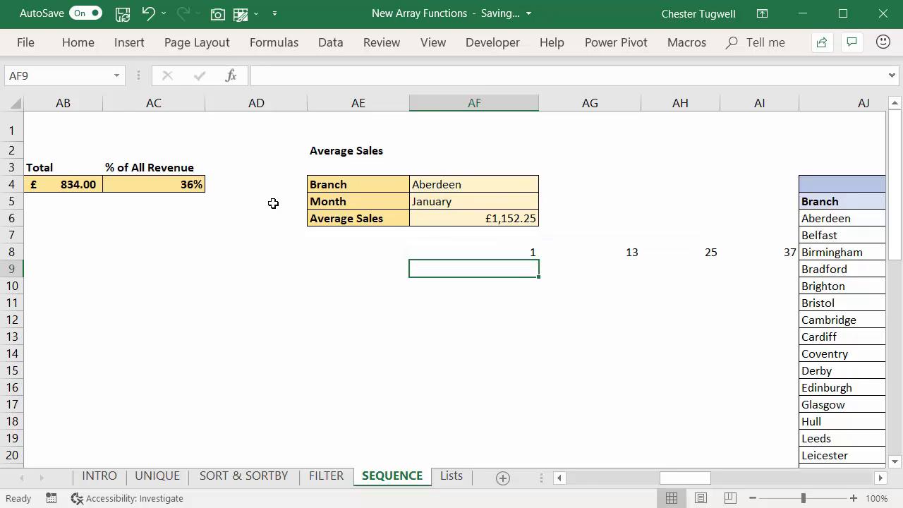
scroll(273, 203, right, 3)
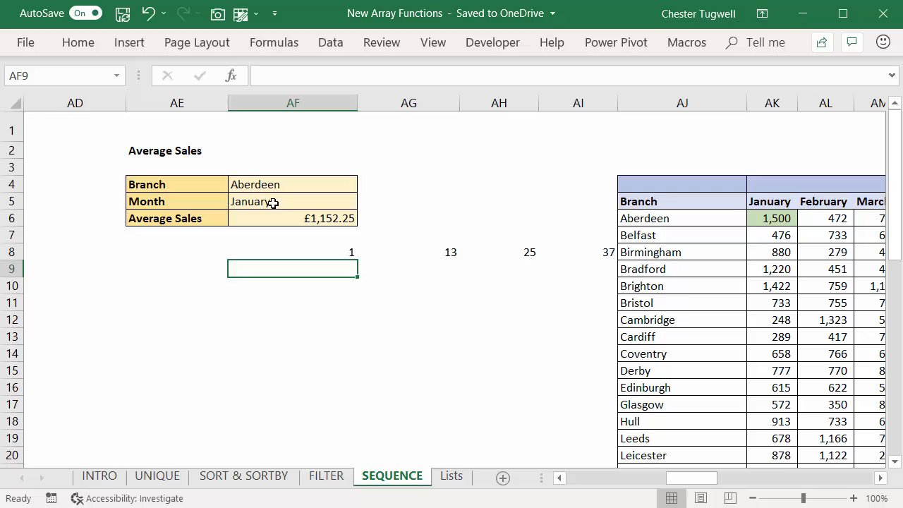
key(Up)
key(F2)
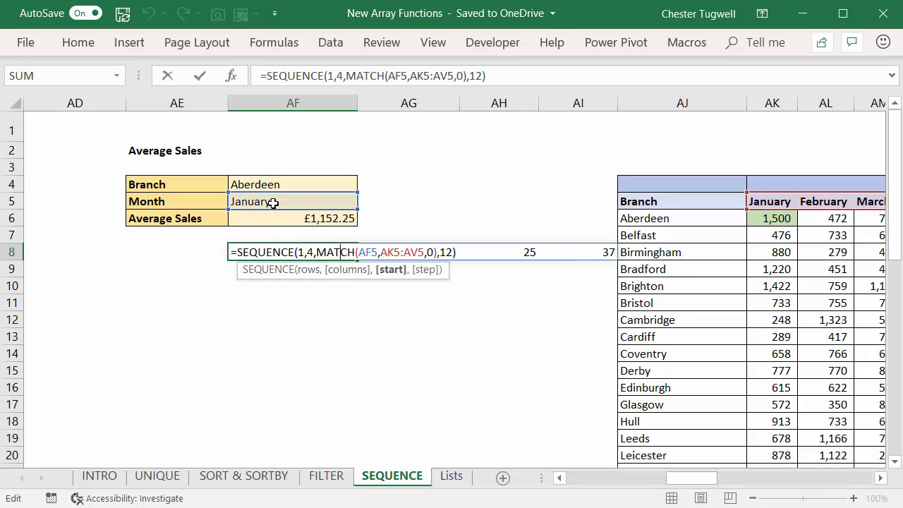
key(Return)
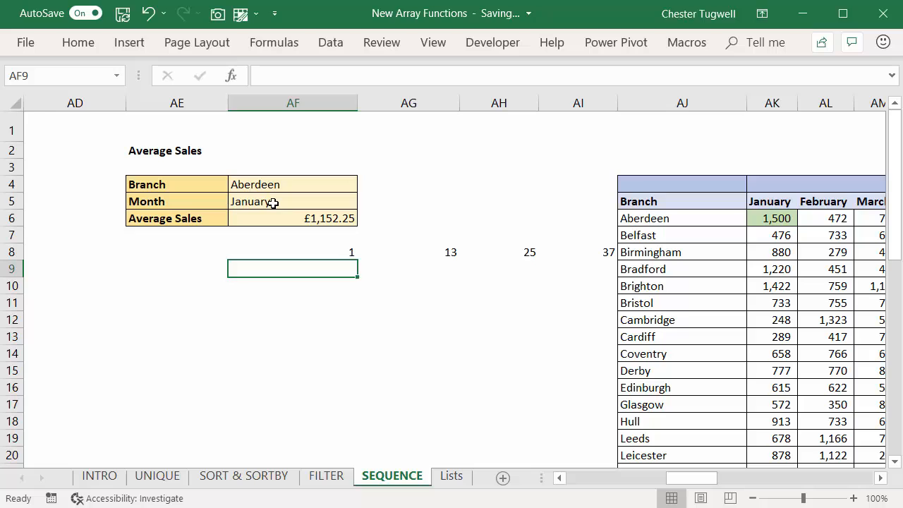
Step: Edit the formula in AF8 to insert an opening INDEX function before SEQUENCE
key(Up)
key(F2)
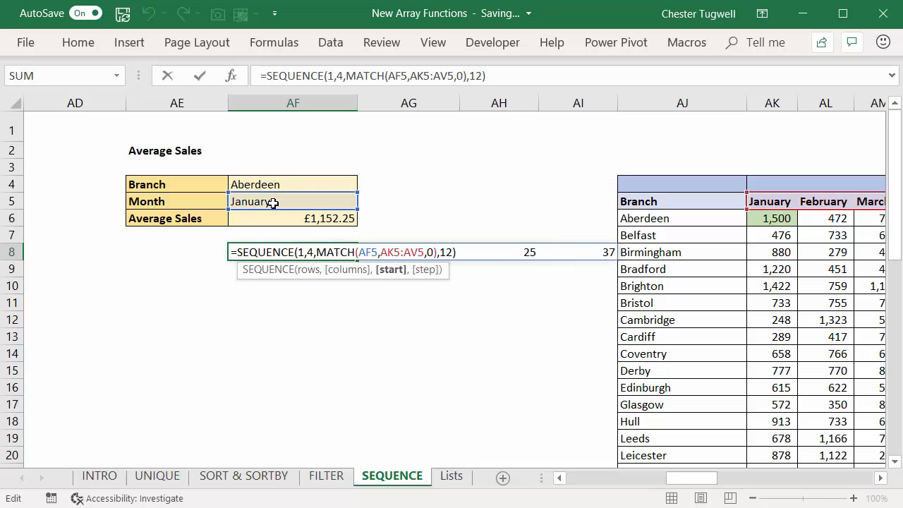
key(Home)
key(Right)
text(i)
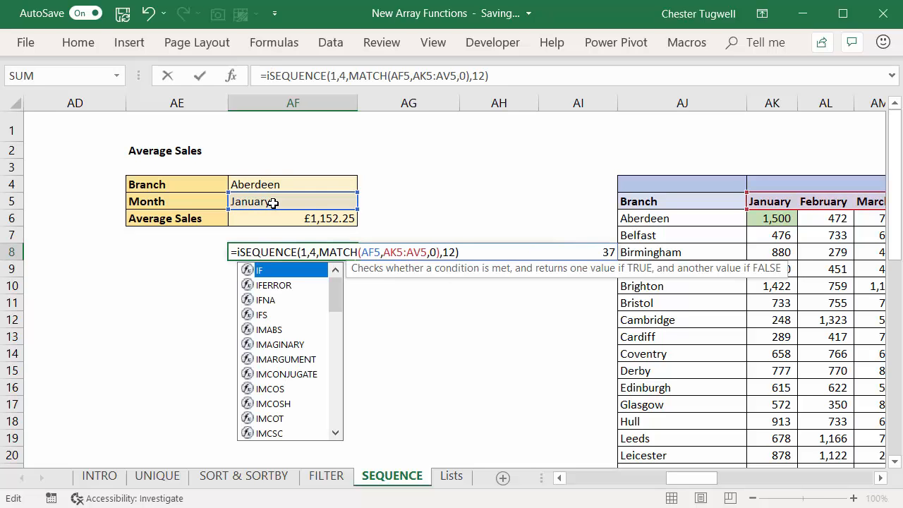
text(ndex()
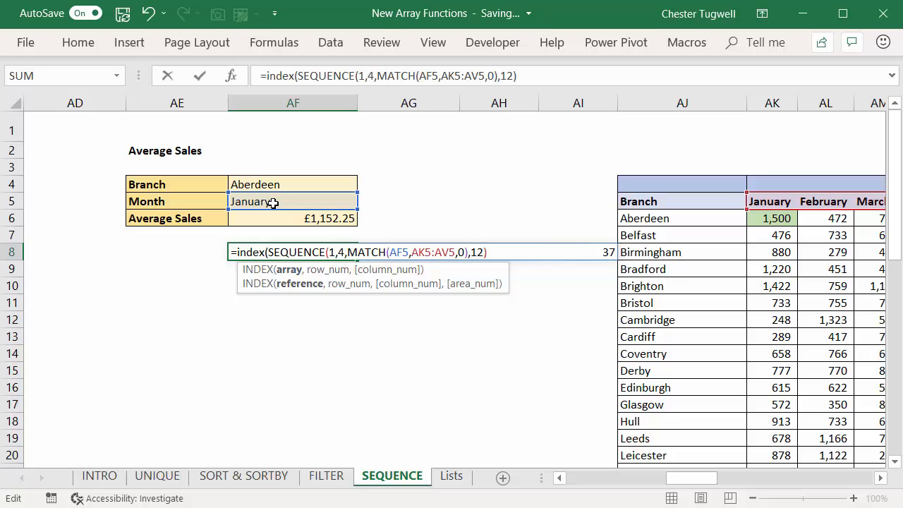
Step: Set the INDEX array to the full sales data range AK6:CF36 and continue to the row number argument
scroll(273, 202, right, 5)
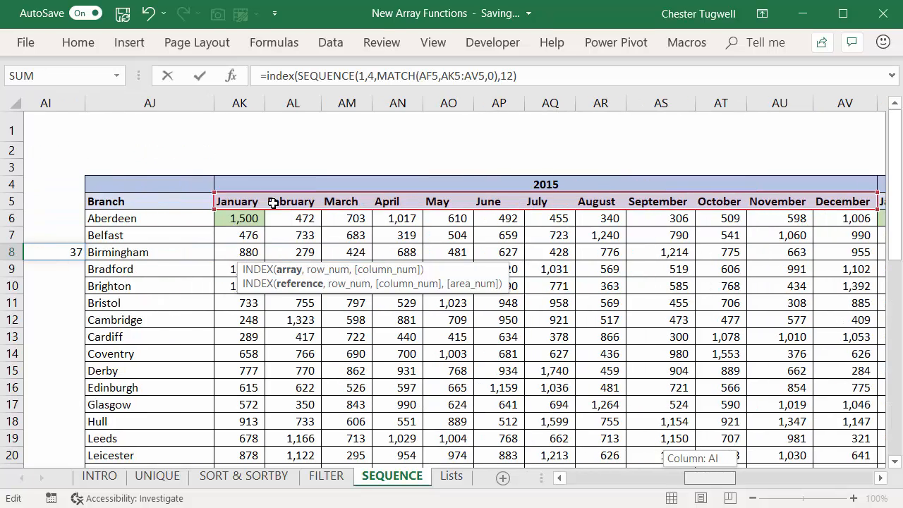
click(273, 210)
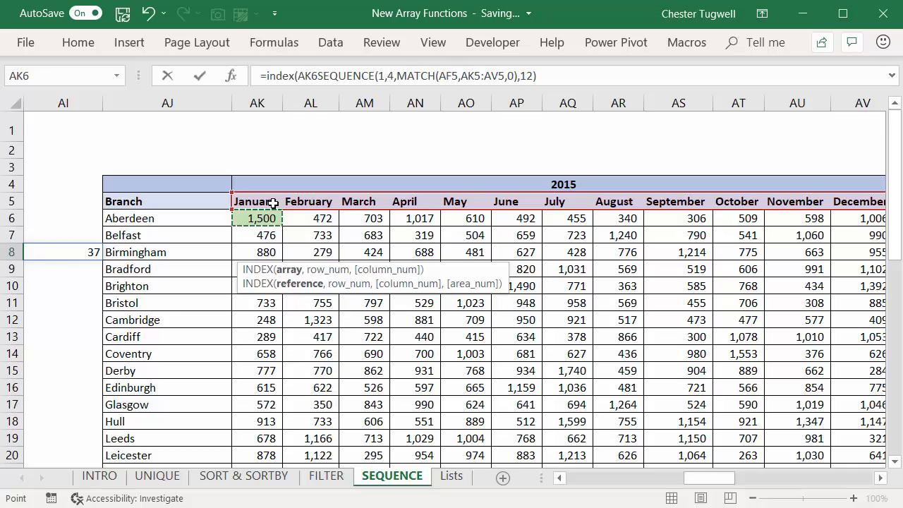
key(ctrl+shift+Right)
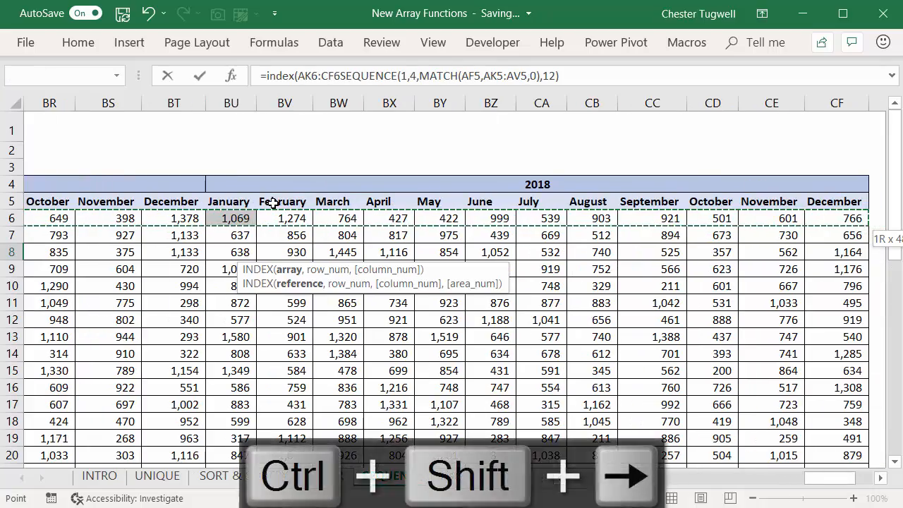
key(ctrl+shift+Down)
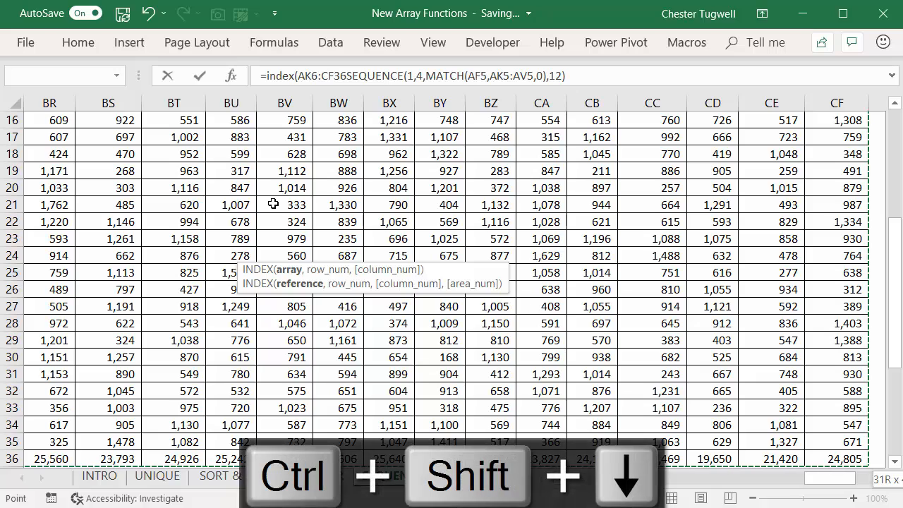
key(ctrl+BackSpace)
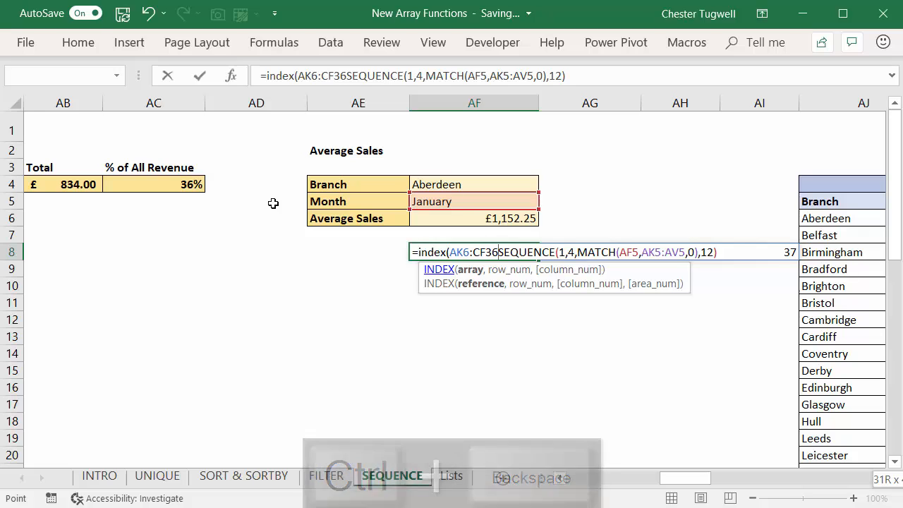
text(,)
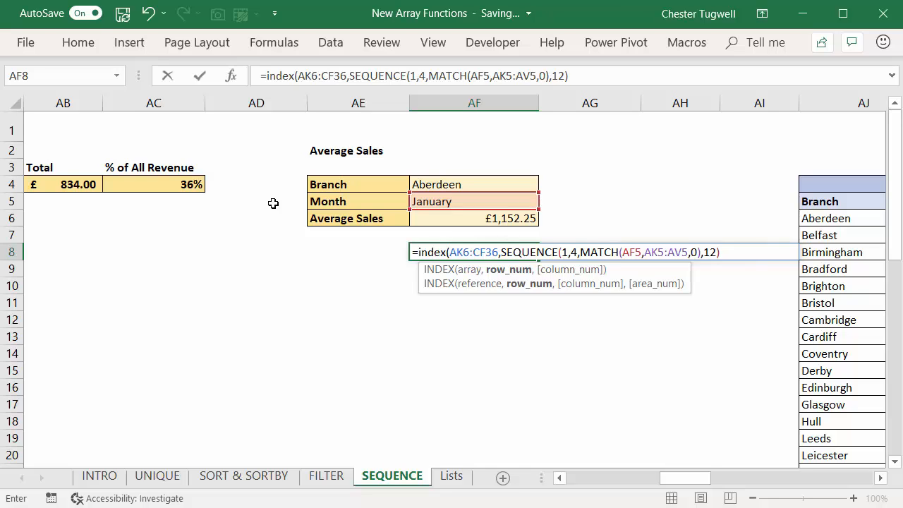
Step: Insert a MATCH function as the INDEX row number, using the branch cell AF4 as its lookup value
text(mat)
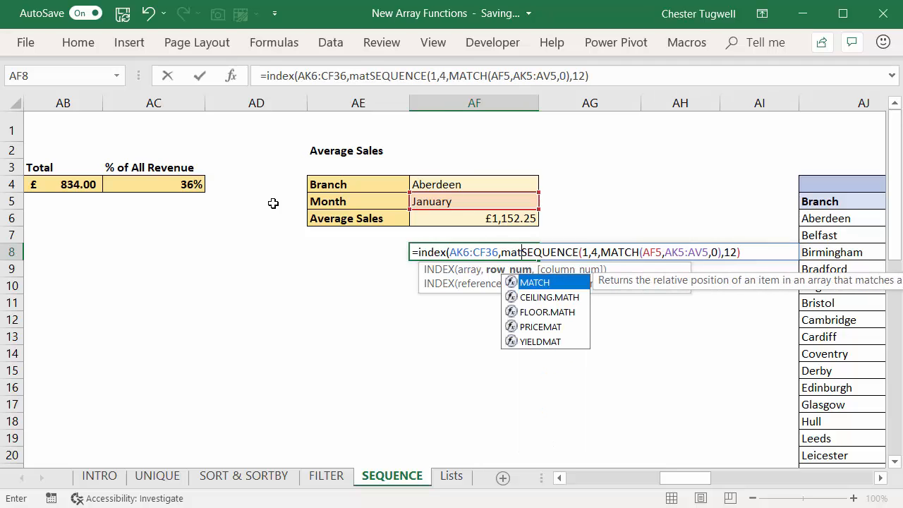
text(ch()
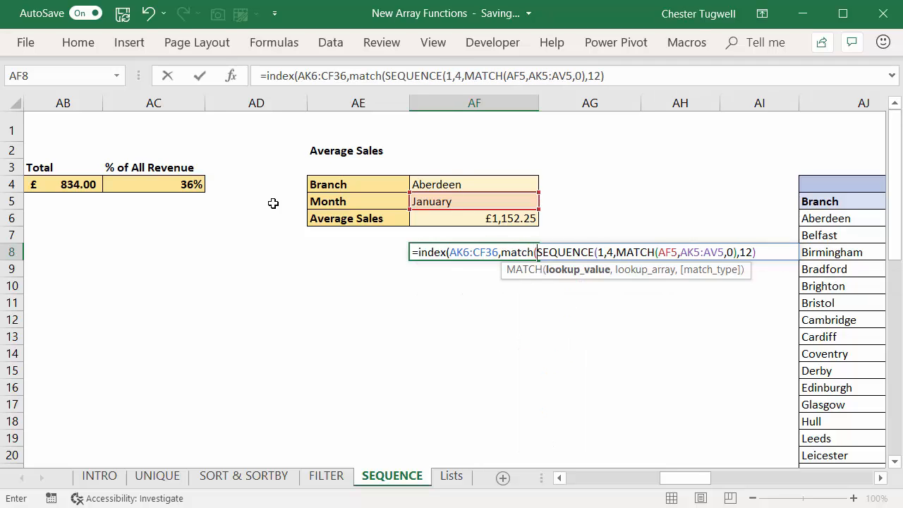
key(Up)
key(Up)
key(Up)
key(Up)
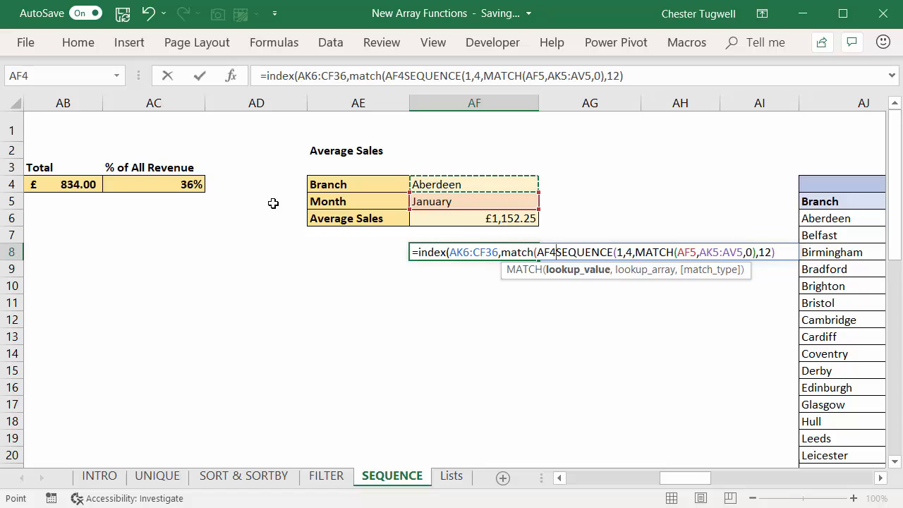
text(,)
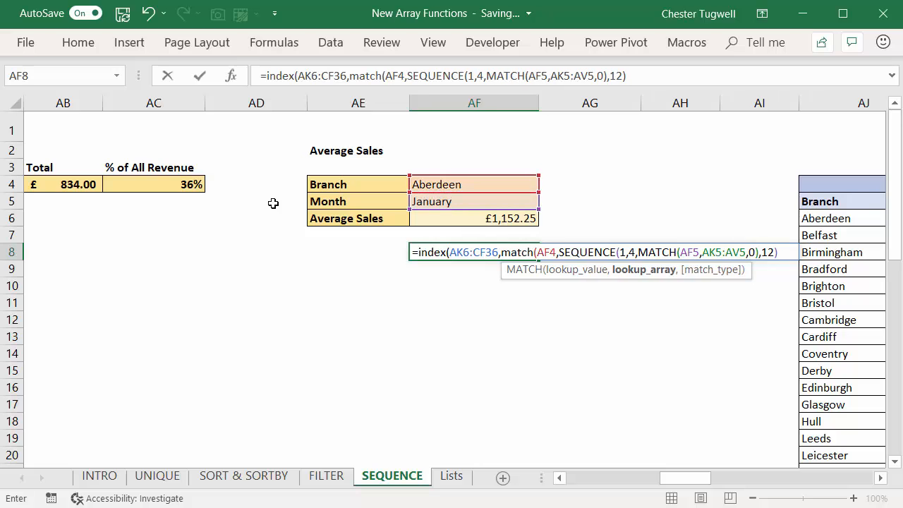
Step: Set the MATCH lookup array to the branch names in AJ6:AJ36
key(Right)
key(Right)
key(Right)
key(Right)
key(Up)
key(Up)
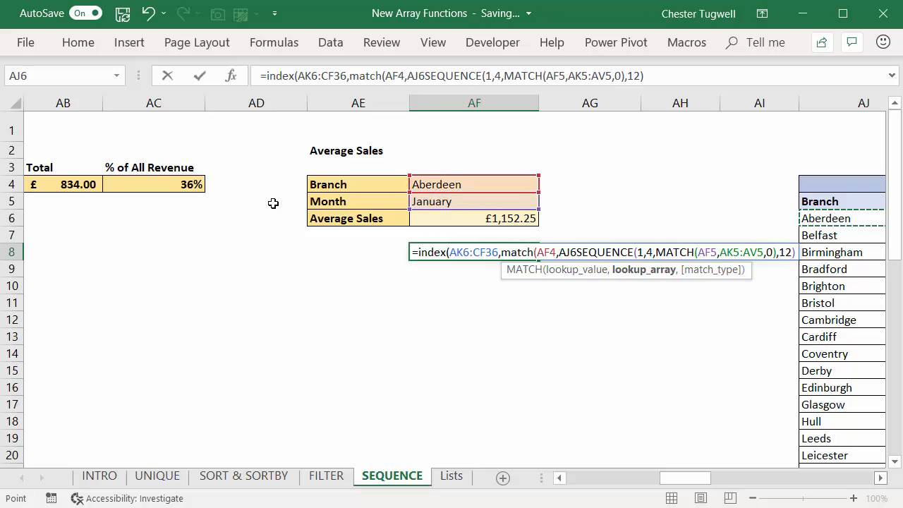
scroll(273, 203, right, 1)
key(ctrl+shift+Down)
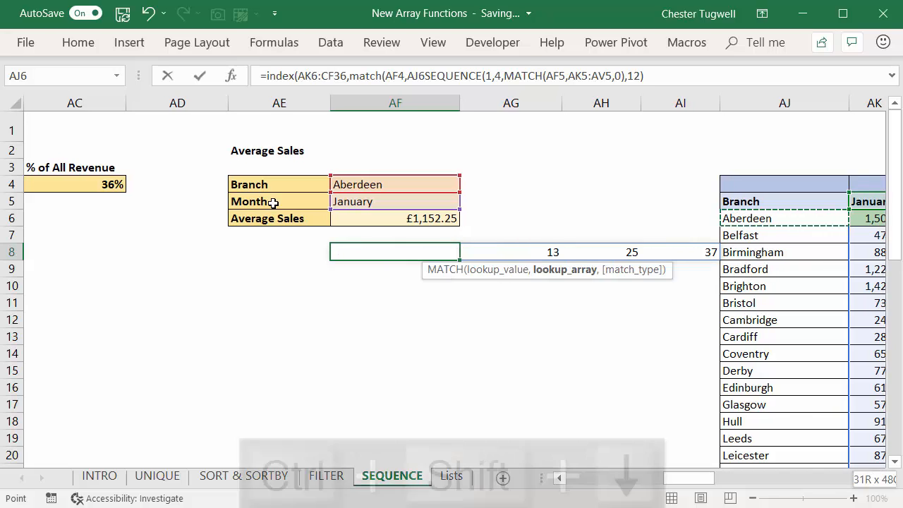
key(ctrl+BackSpace)
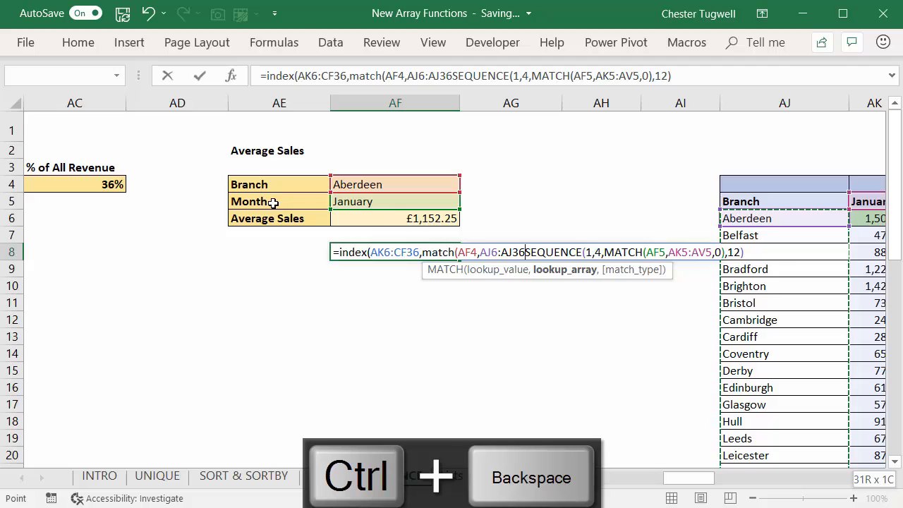
Step: Finish MATCH with match type 0, keep SEQUENCE as the INDEX column number, and close and enter the formula in AF8
text(,)
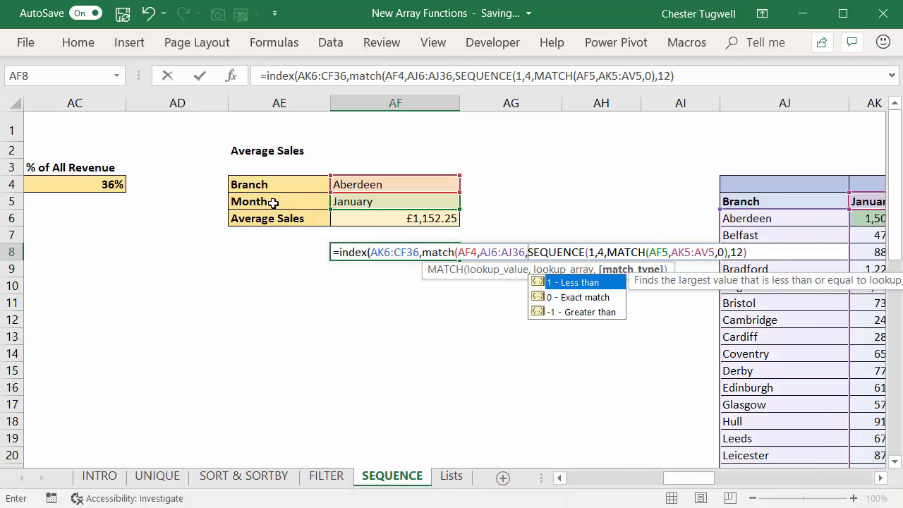
text(0))
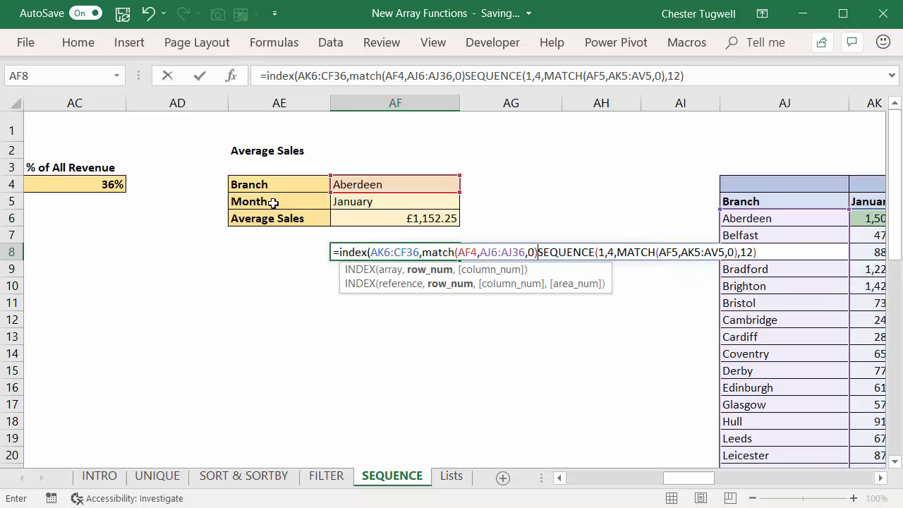
text(,)
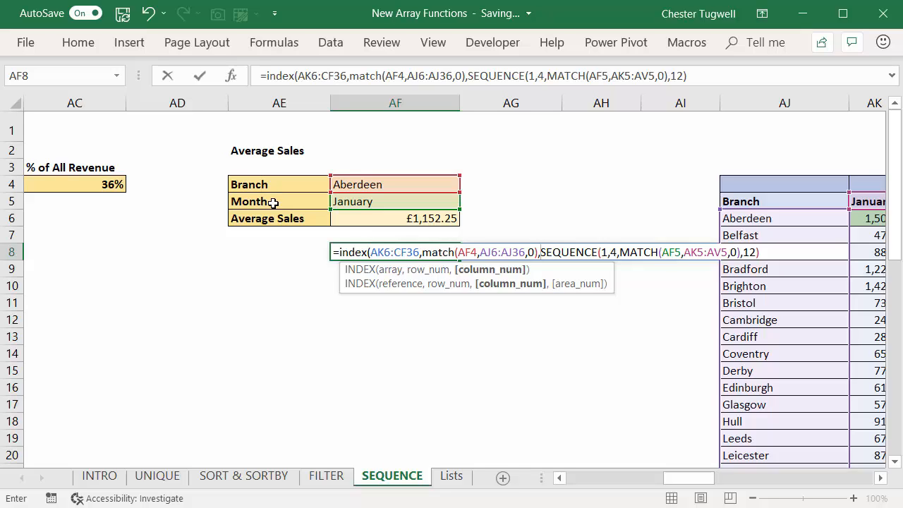
key(F2)
text())
key(Return)
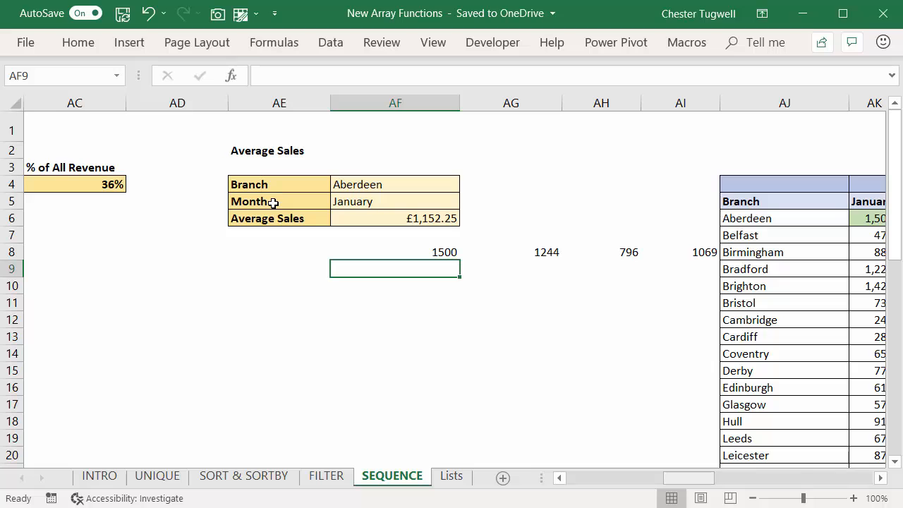
Step: Compare the values spilled from AF8 with Aberdeen's highlighted January sales across the yearly tables
scroll(273, 203, right, 1)
scroll(273, 203, right, 3)
scroll(272, 203, left, 1)
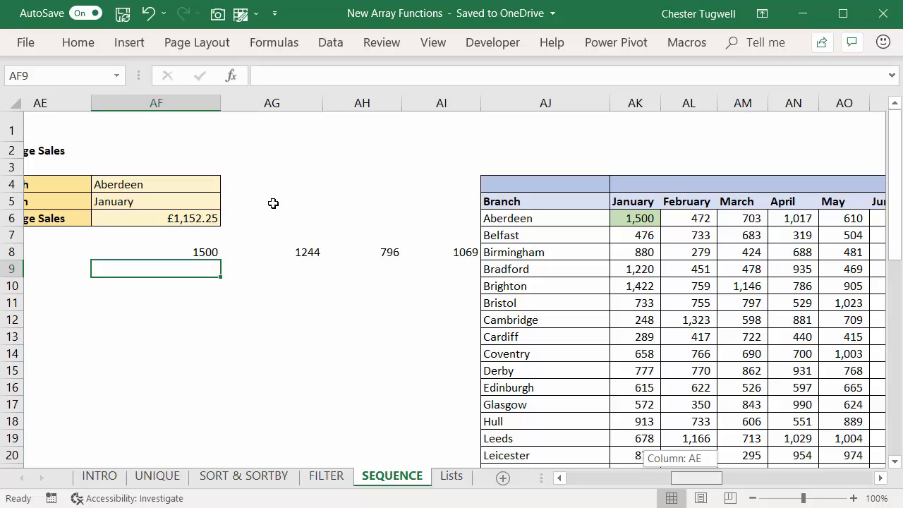
scroll(273, 203, left, 1)
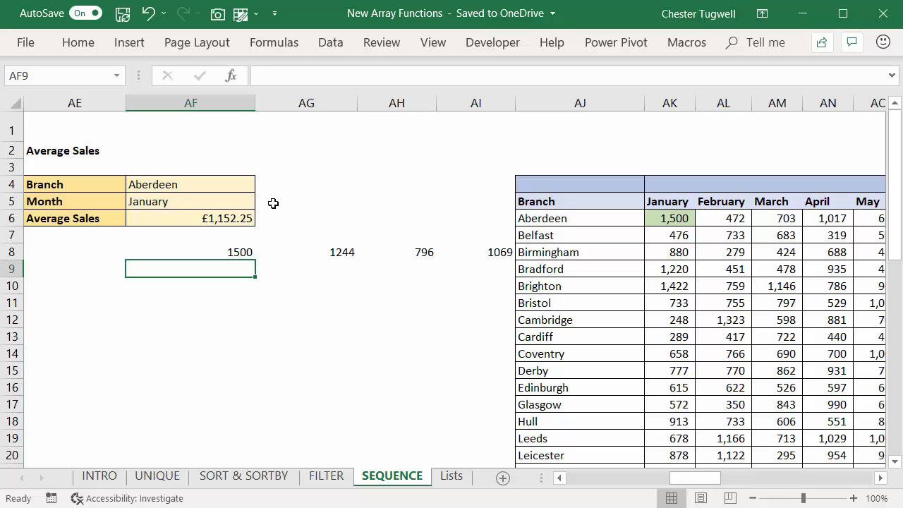
scroll(273, 203, right, 5)
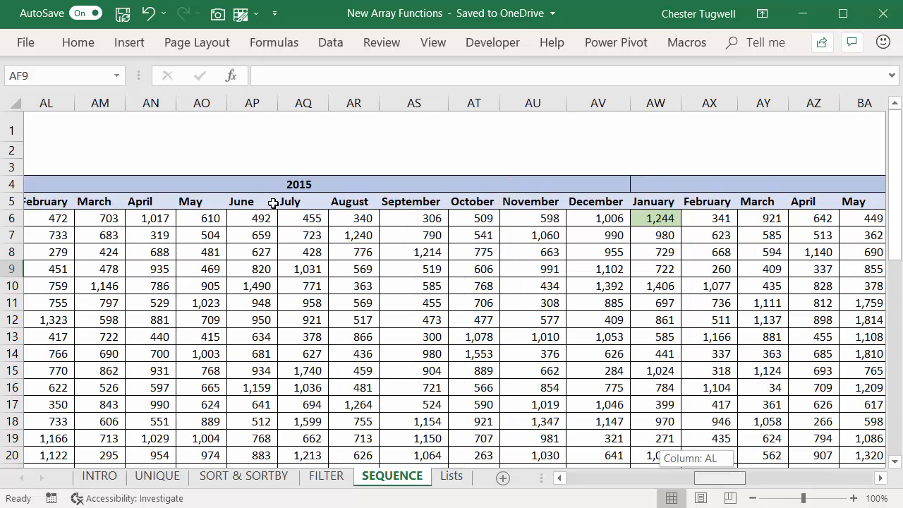
scroll(273, 203, right, 10)
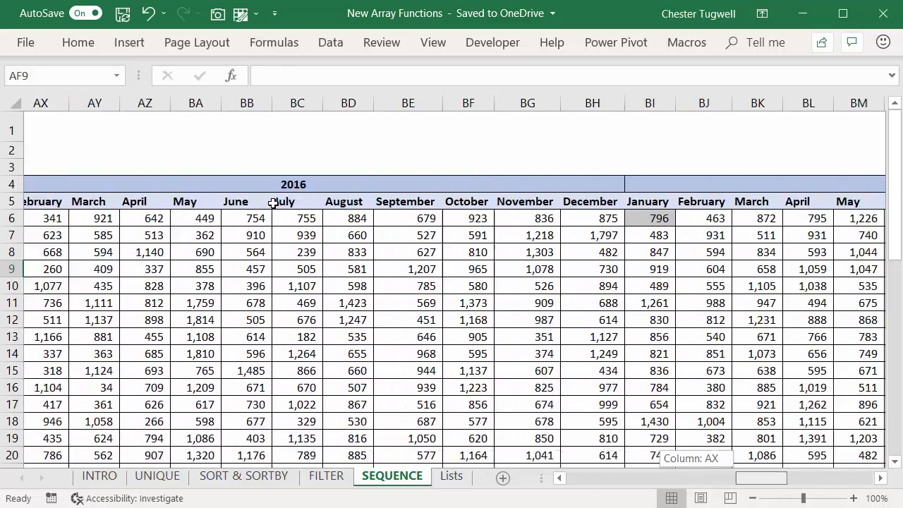
scroll(273, 203, right, 12)
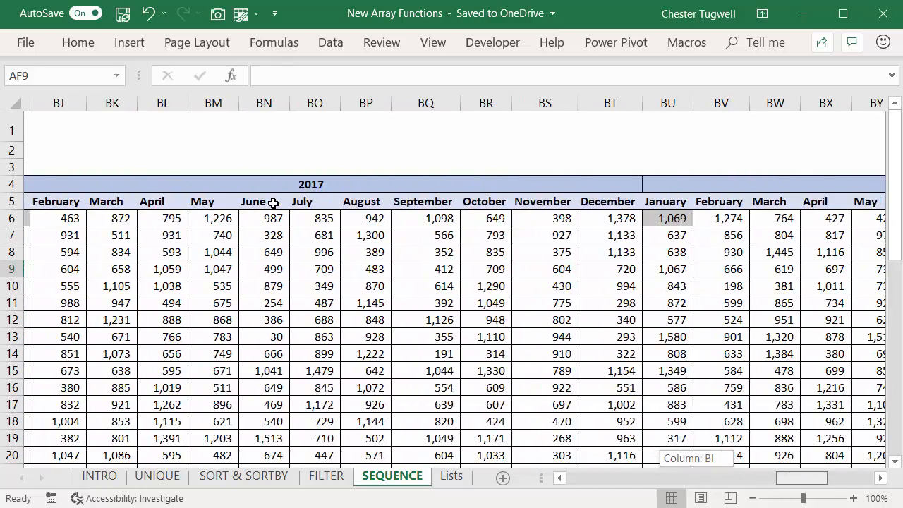
scroll(273, 203, left, 20)
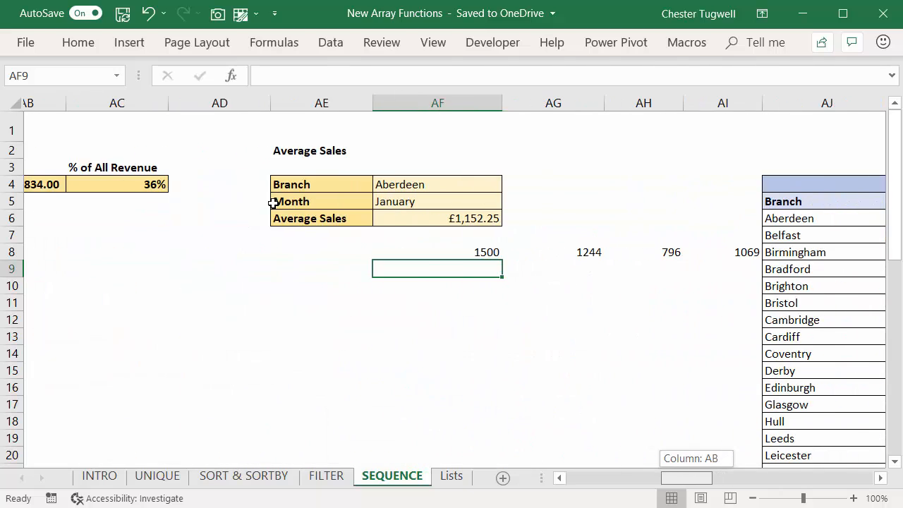
scroll(273, 203, left, 1)
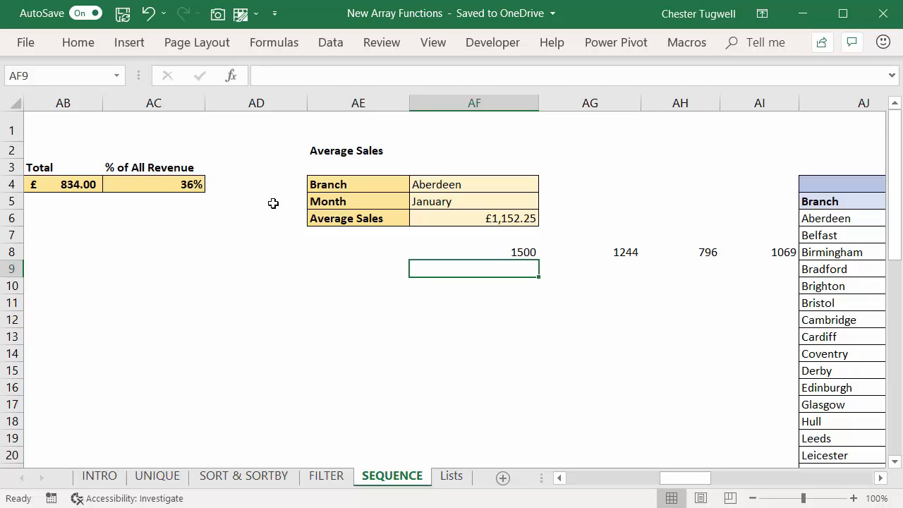
Step: Wrap the INDEX formula in AF8 in an AVERAGE function and format the cell as currency
key(Up)
key(F2)
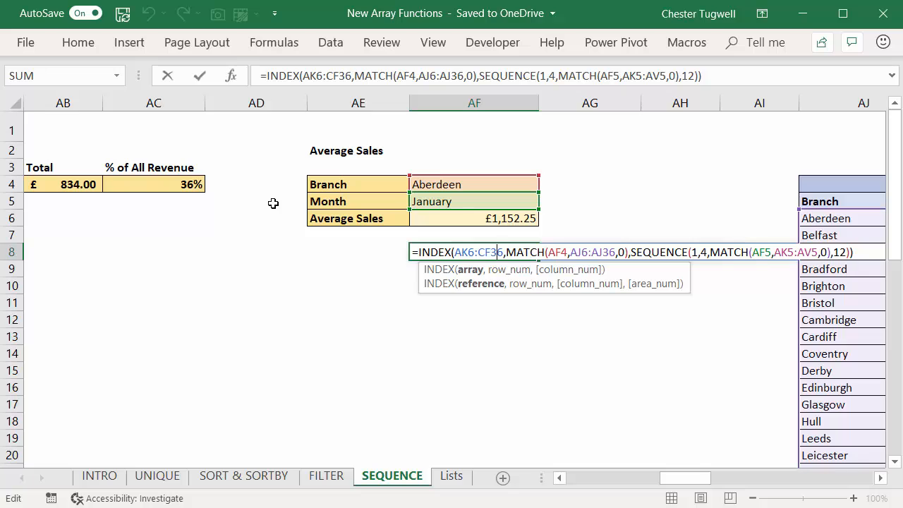
key(Left)
key(Left)
key(Left)
key(Left)
key(Left)
key(Left)
key(Left)
key(Left)
key(Left)
key(Left)
key(Left)
key(Left)
key(Left)
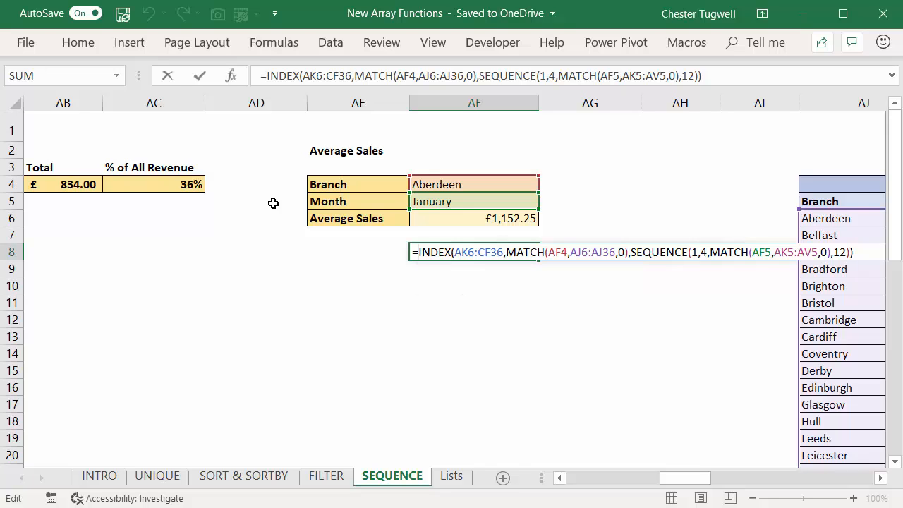
text(average)
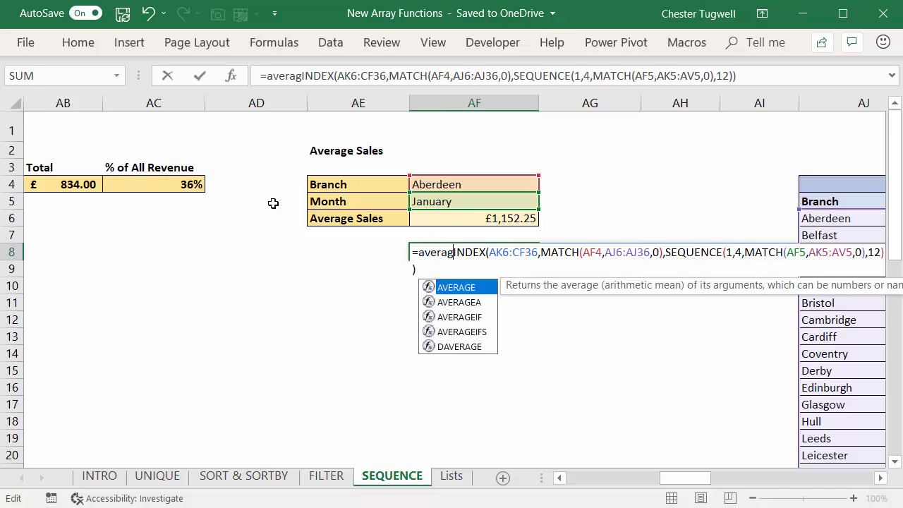
text(()
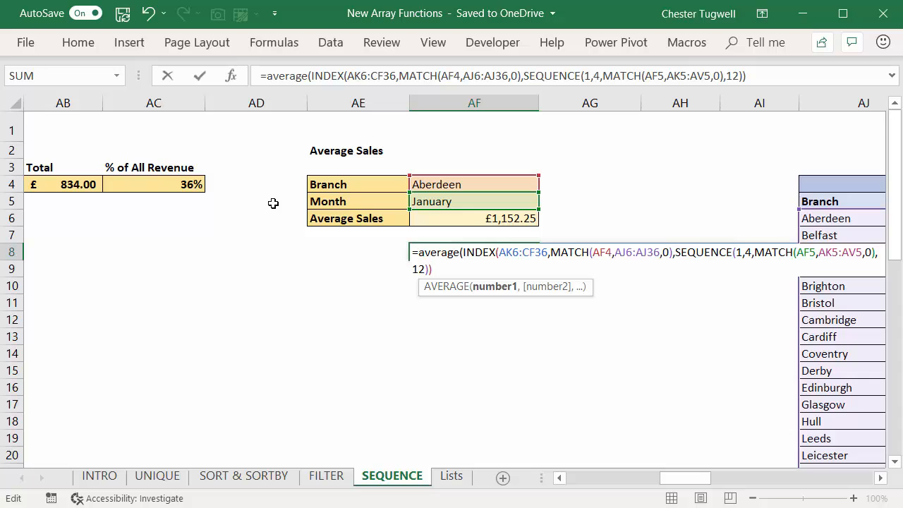
text())
key(Return)
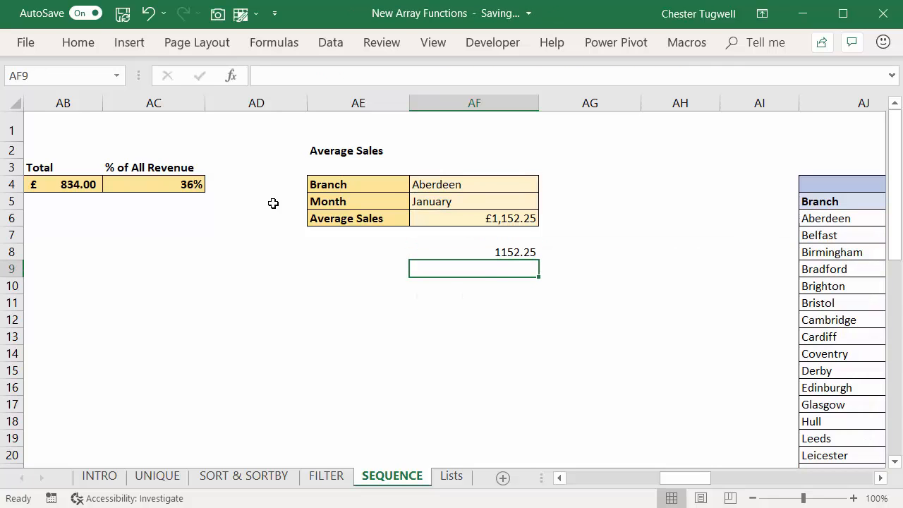
key(Up)
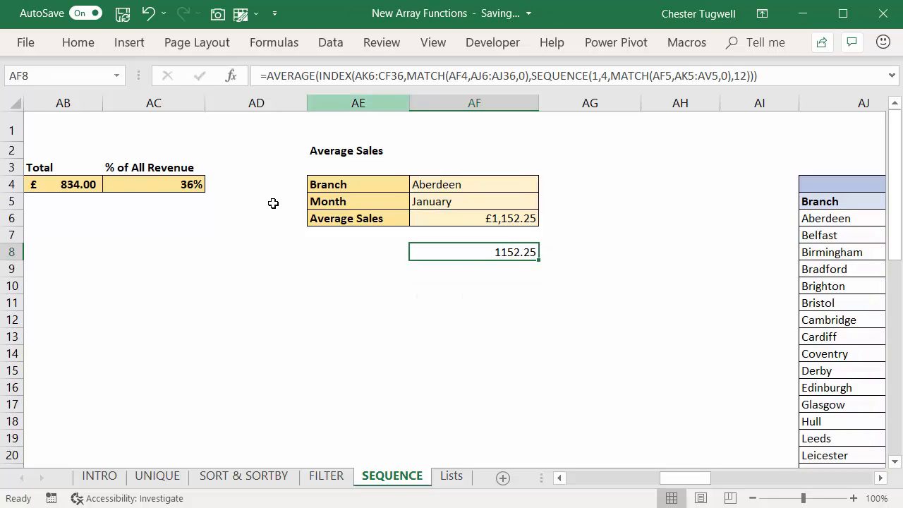
key(ctrl+shift+4)
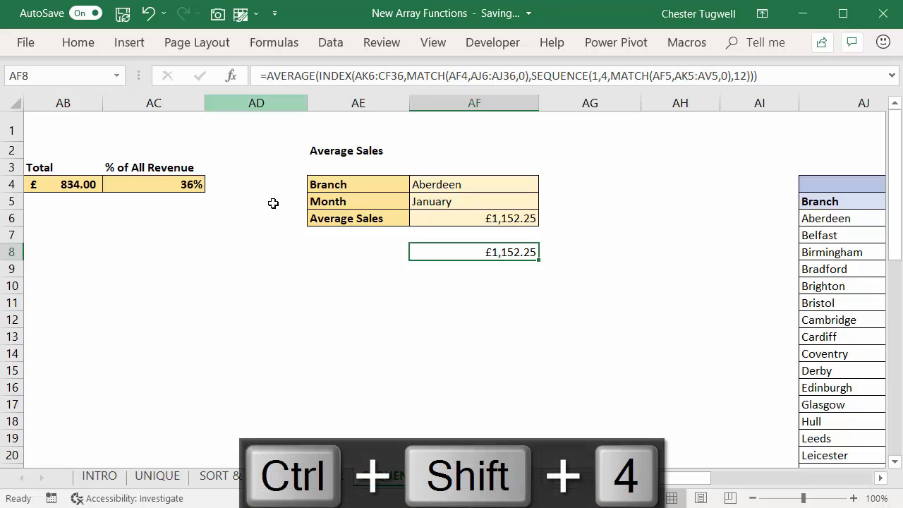
Step: Change the branch in AF4 to Belfast to test the formula
key(Up)
key(Up)
key(Up)
key(Up)
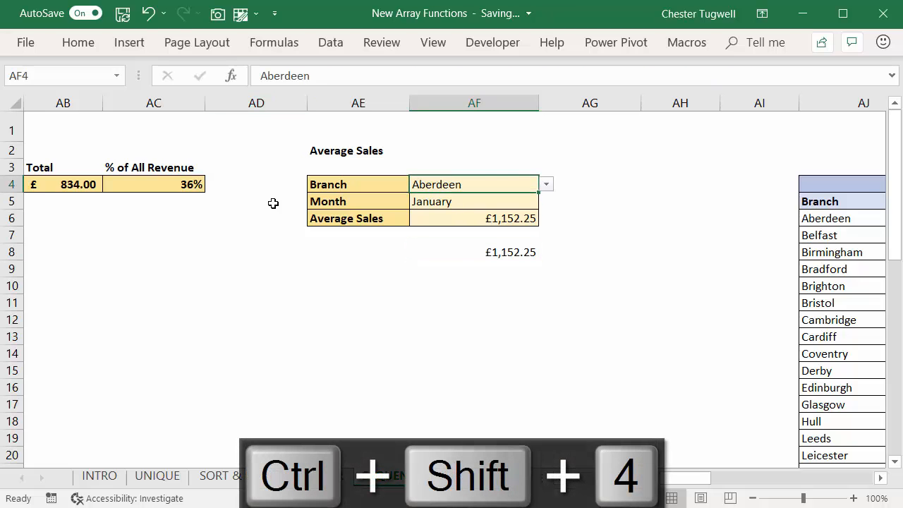
key(alt+Down)
key(Down)
key(Down)
key(Return)
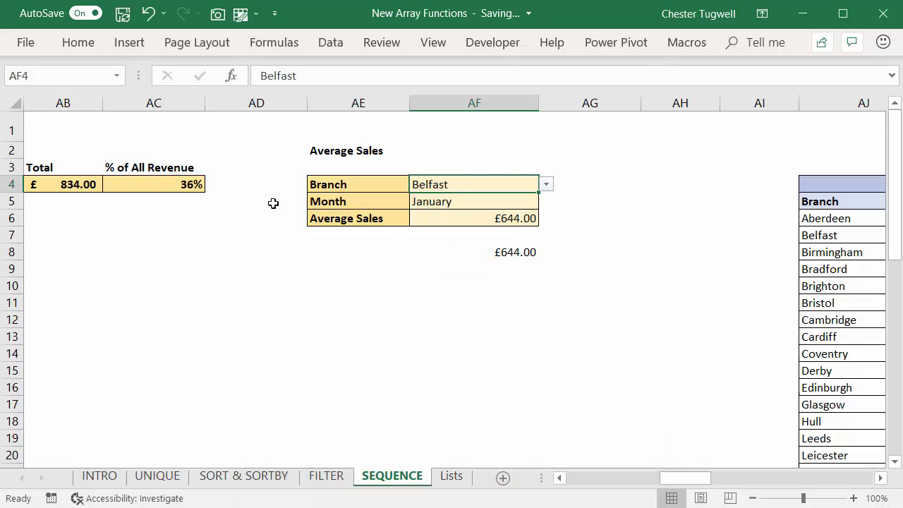
Step: Change the month in AF5 to April
key(Down)
key(alt+Down)
key(Down)
key(Down)
key(Down)
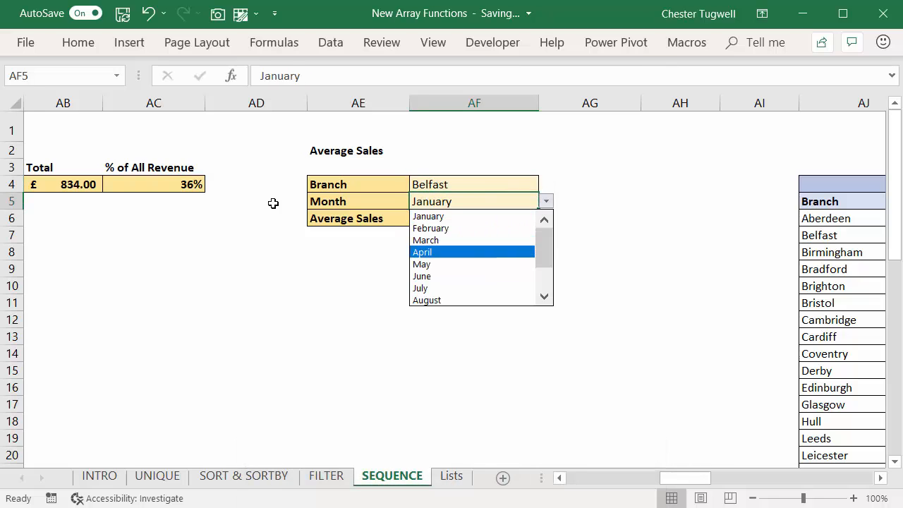
key(Escape)
Step: Examine the highlighted April sales figures for Belfast across the yearly tables and return to the Average Sales block
scroll(273, 203, right, 1)
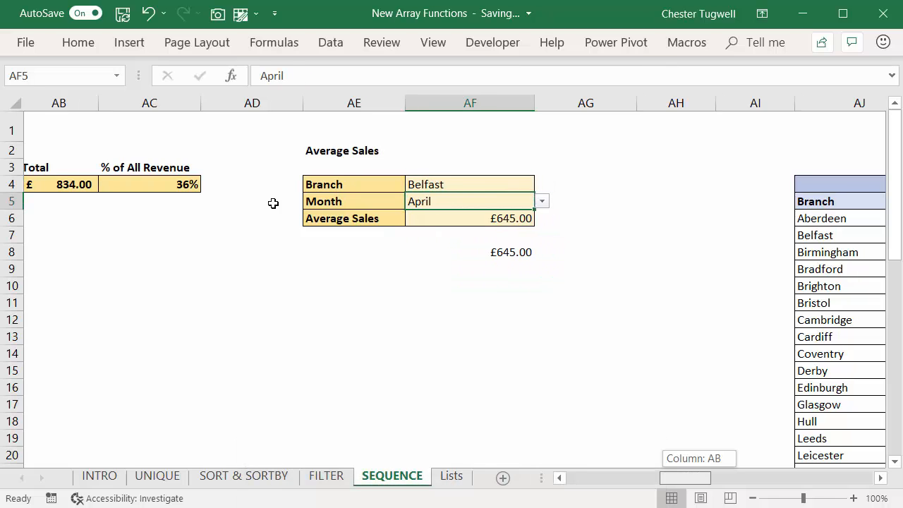
scroll(272, 203, right, 3)
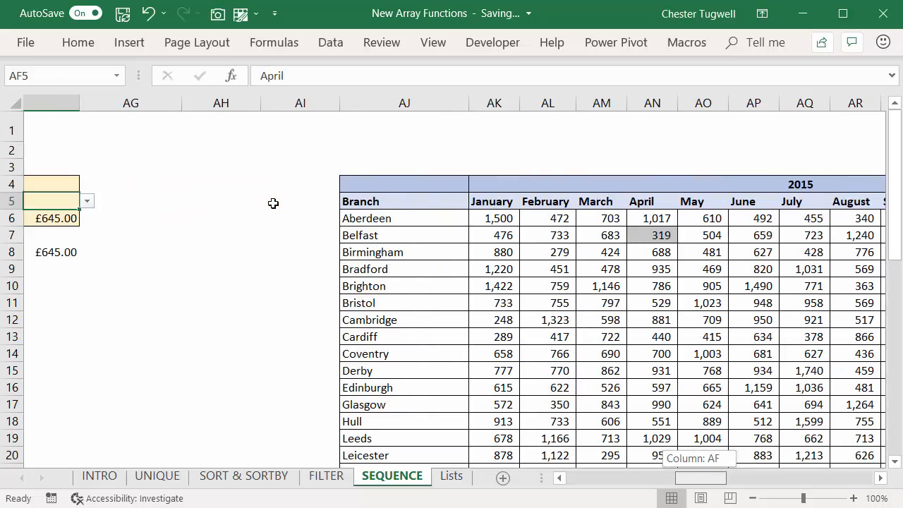
scroll(273, 203, right, 8)
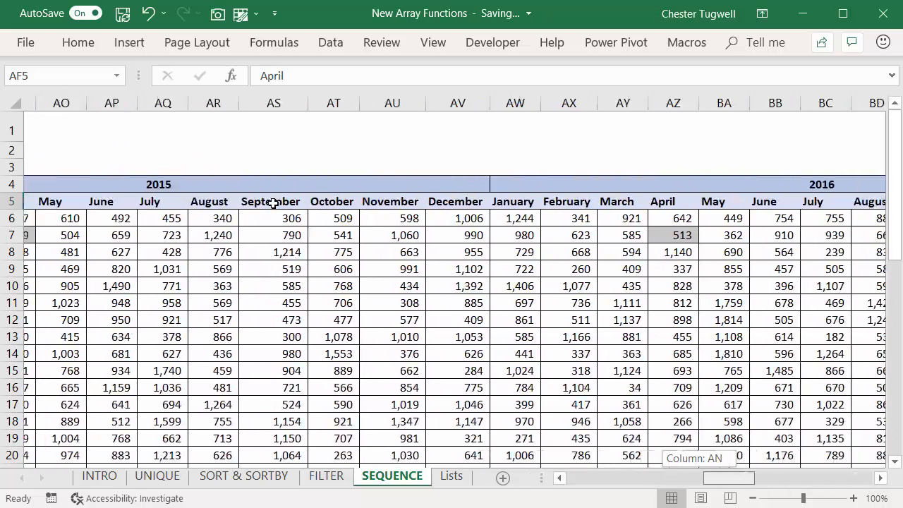
scroll(273, 203, right, 16)
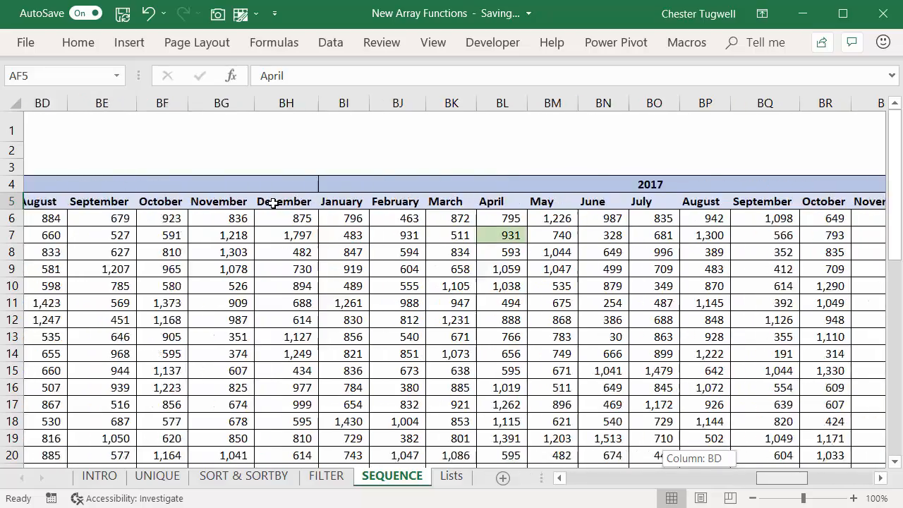
scroll(273, 203, right, 7)
scroll(273, 203, left, 20)
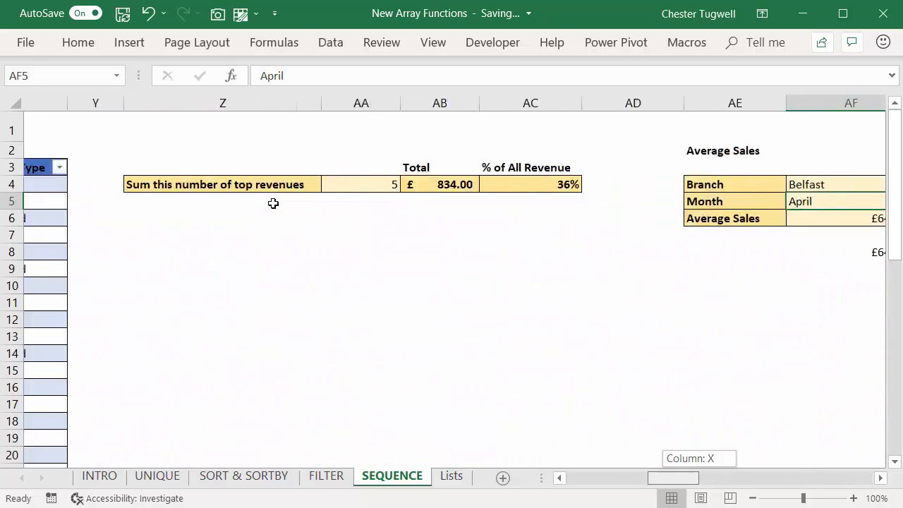
scroll(273, 203, right, 4)
scroll(273, 203, left, 1)
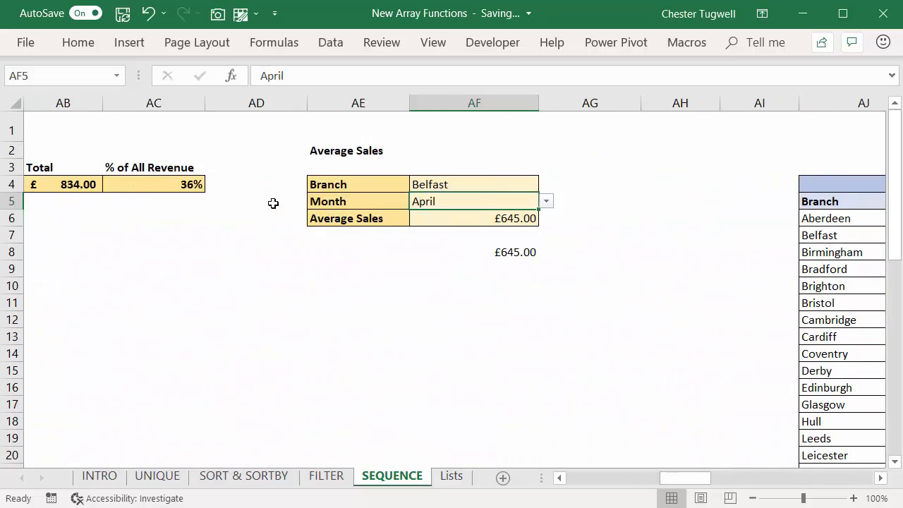